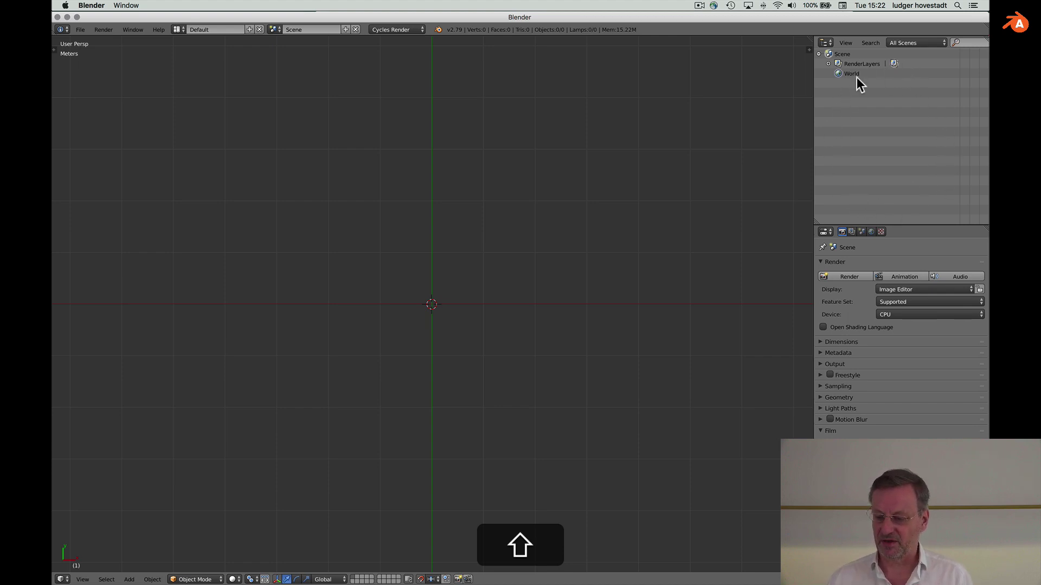
Add a cube mesh at the centre of the empty scene.
{"action": "scroll", "coordinate": [514, 312], "scroll_direction": "down", "scroll_amount": 5}
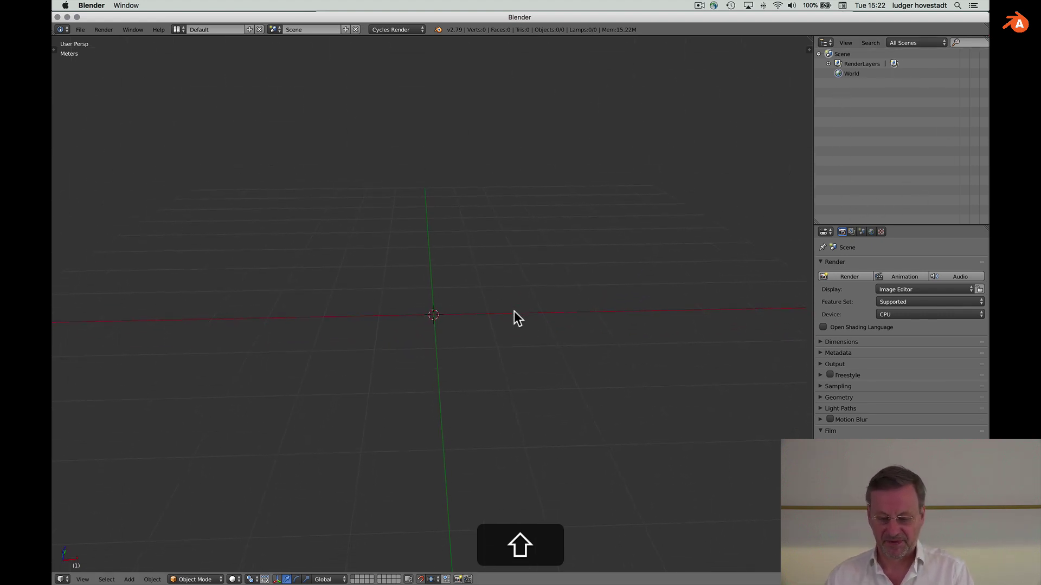
{"action": "scroll", "coordinate": [513, 311], "scroll_direction": "up", "scroll_amount": 5}
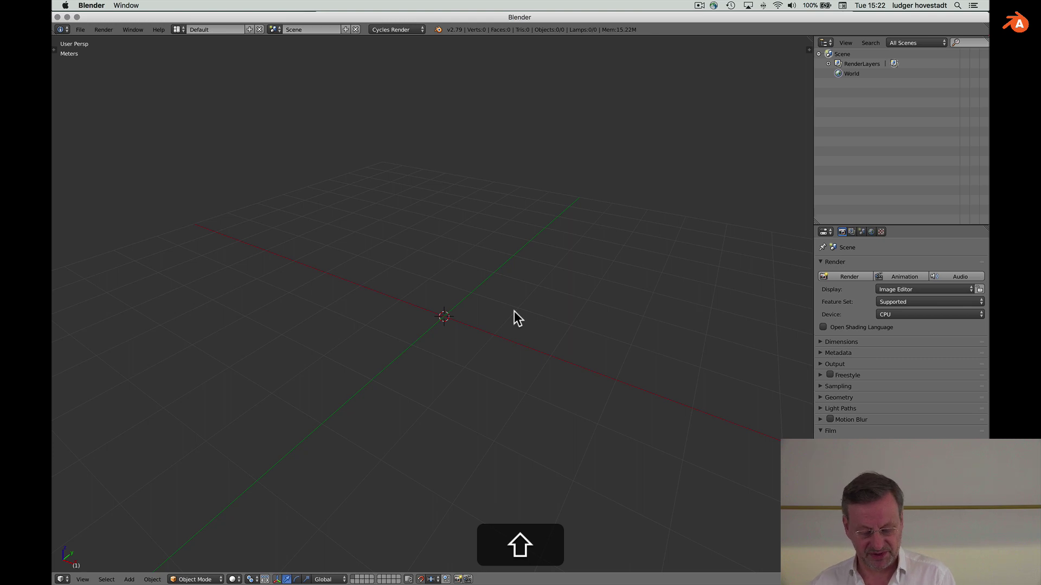
{"action": "key", "text": "shift+a"}
{"action": "left_click", "coordinate": [570, 323]}
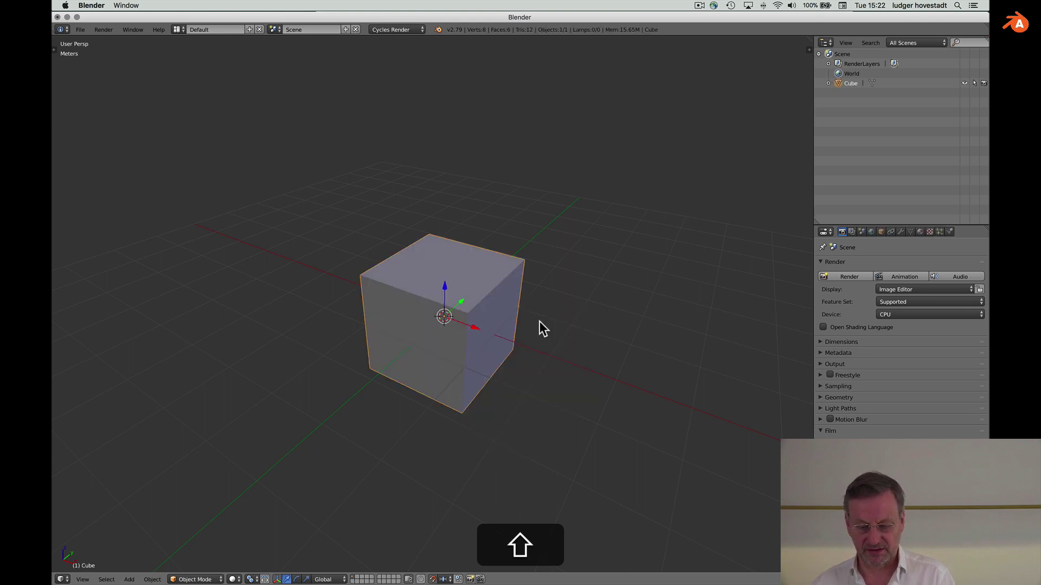
Move the cube's four bottom vertices up to the ground plane in Edit Mode, leaving a block half as tall.
{"action": "scroll", "coordinate": [539, 322], "scroll_direction": "down", "scroll_amount": 5}
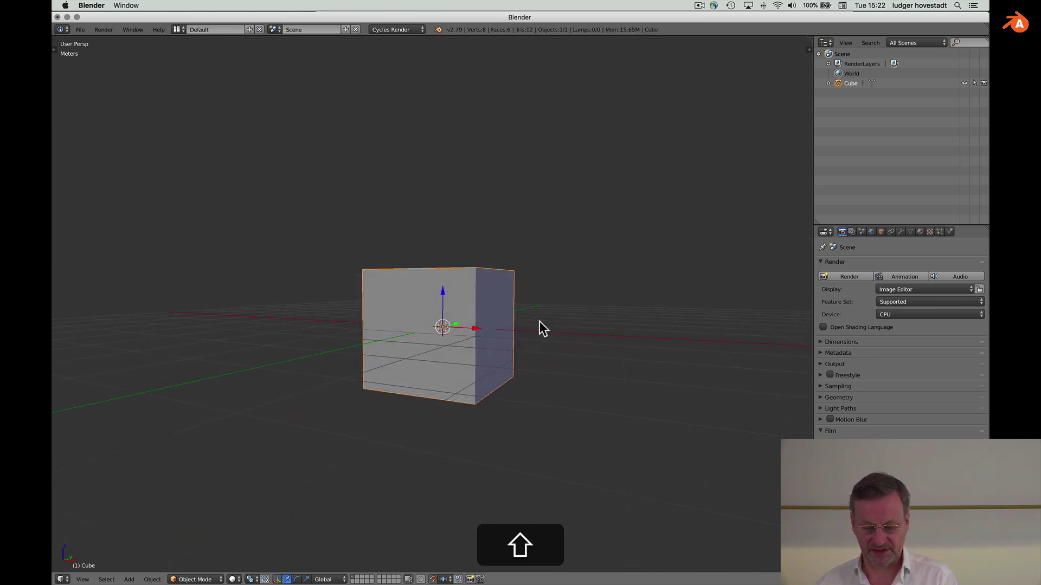
{"action": "scroll", "coordinate": [539, 322], "scroll_direction": "left", "scroll_amount": 2}
{"action": "key", "text": "shift+a"}
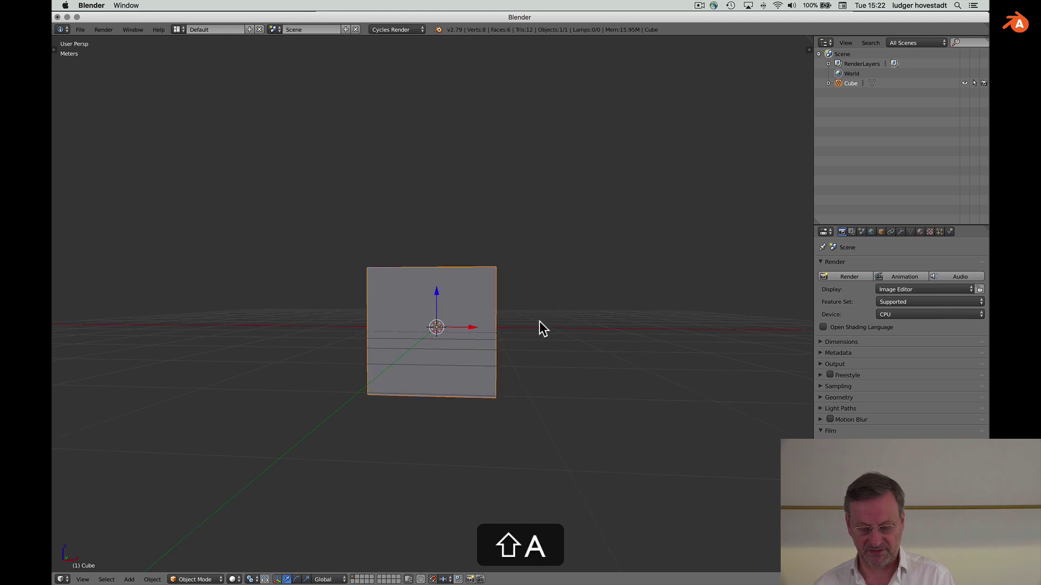
{"action": "key", "text": "shift+Tab"}
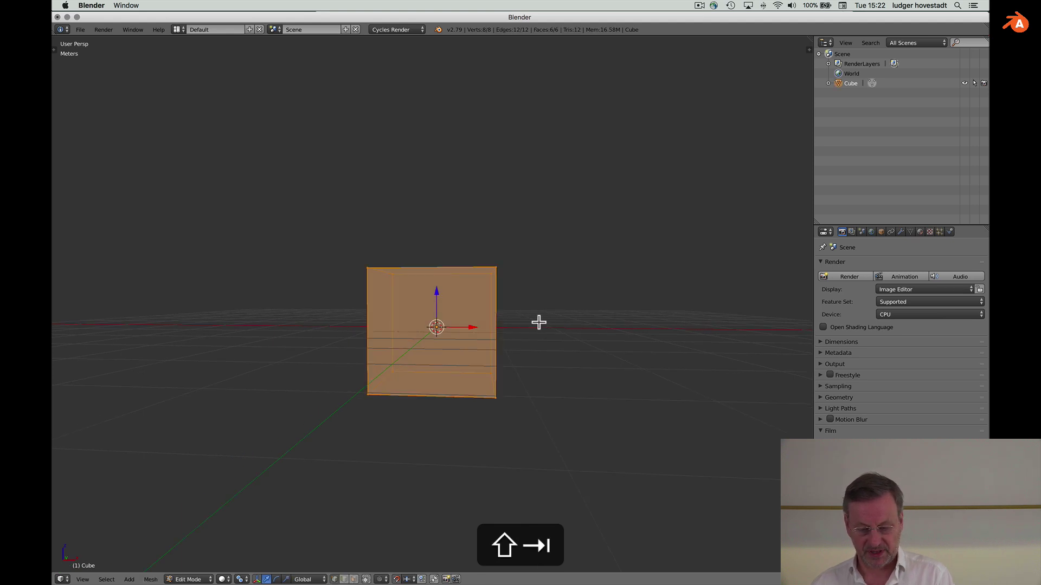
{"action": "key", "text": "b"}
{"action": "left_click_drag", "start_coordinate": [328, 327], "coordinate": [567, 465]}
{"action": "key", "text": "a"}
{"action": "key", "text": "b"}
{"action": "left_click_drag", "start_coordinate": [349, 353], "coordinate": [560, 425]}
{"action": "left_click_drag", "start_coordinate": [437, 356], "coordinate": [436, 317]}
{"action": "scroll", "coordinate": [389, 423], "scroll_direction": "down", "scroll_amount": 5}
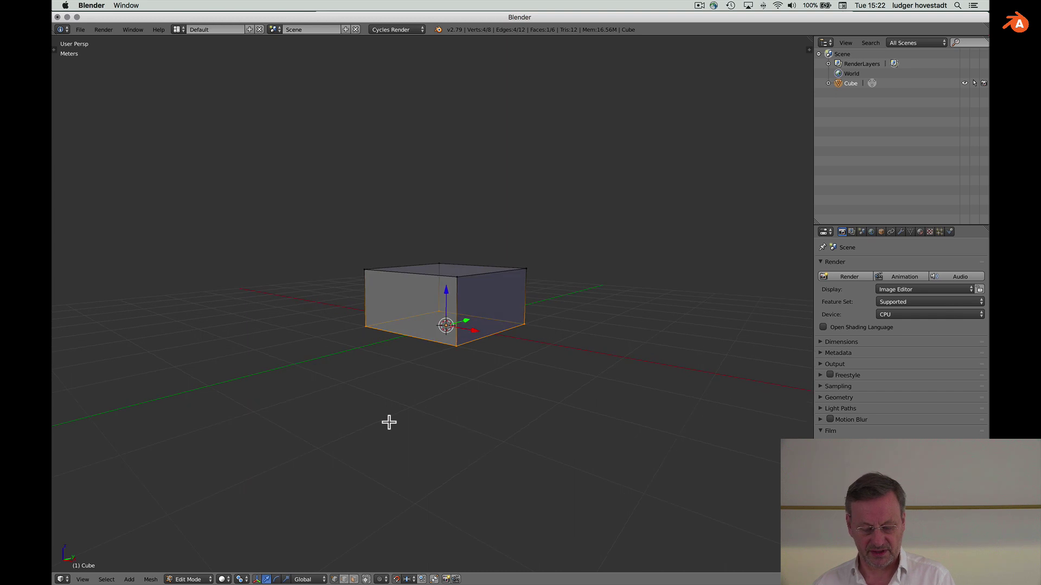
{"action": "key", "text": "Tab"}
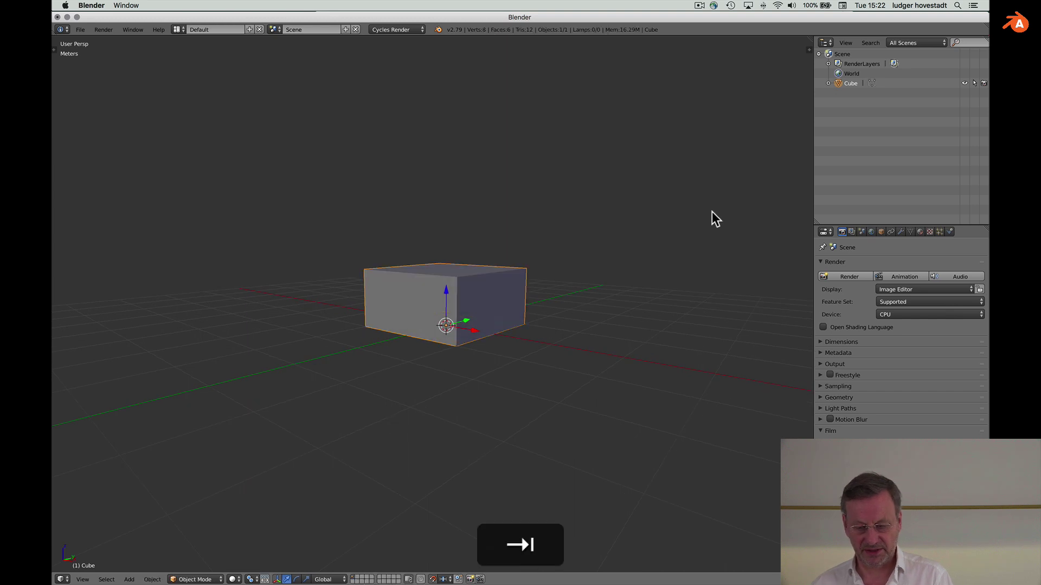
Rename the Cube object as "floor".
{"action": "double_click", "coordinate": [850, 83]}
{"action": "type", "text": "floor"}
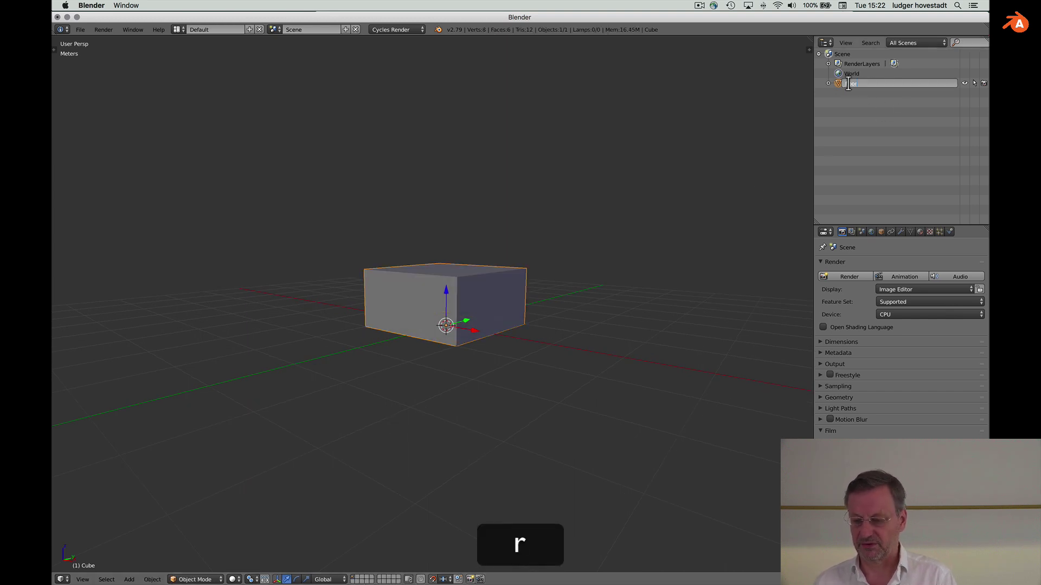
{"action": "key", "text": "Return"}
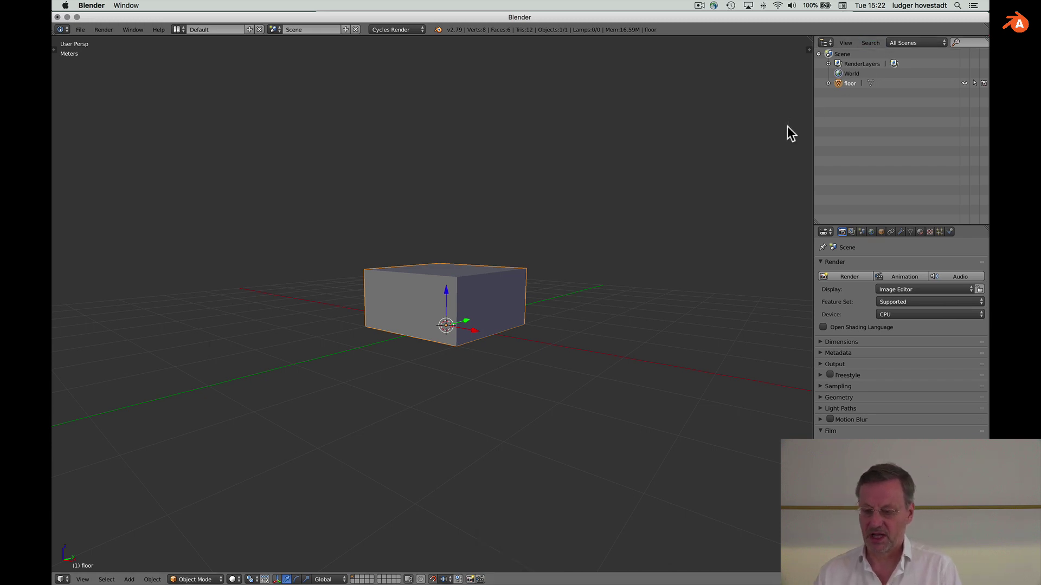
Add a Plain Axes empty at the 3D cursor in the scene's origin.
{"action": "key", "text": "shift+a"}
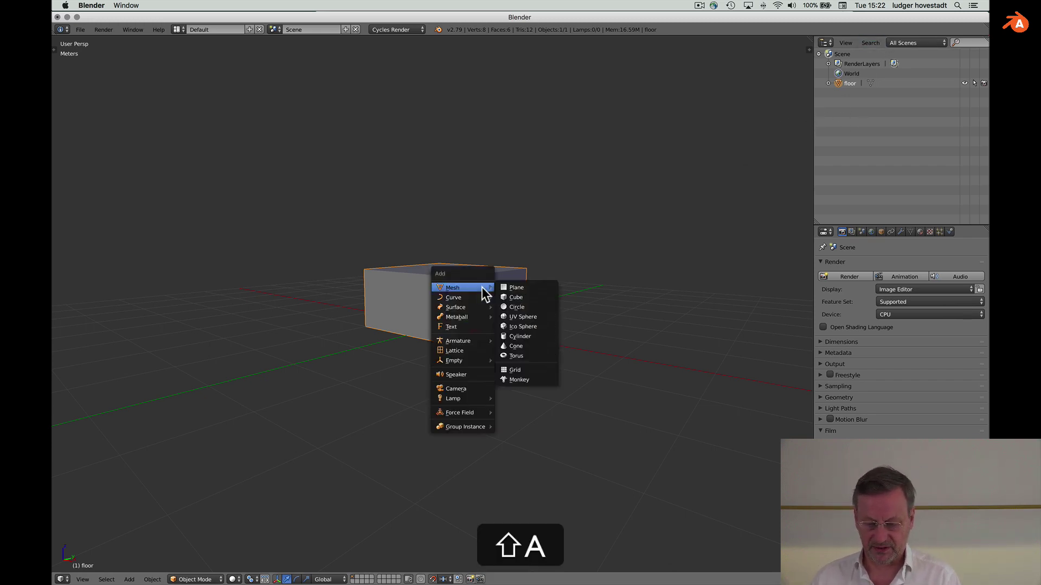
{"action": "mouse_move", "coordinate": [473, 360]}
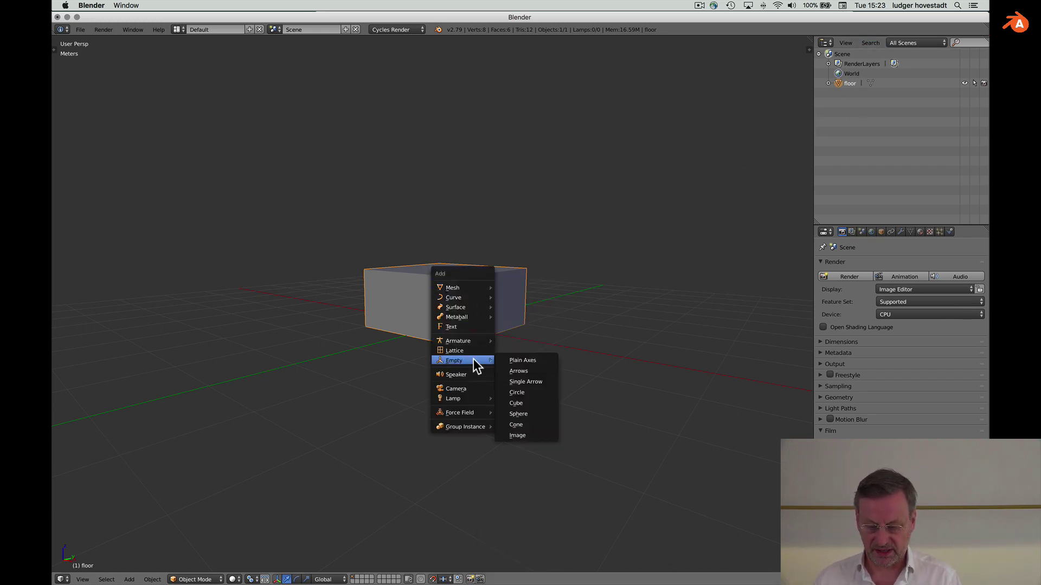
{"action": "left_click", "coordinate": [523, 359]}
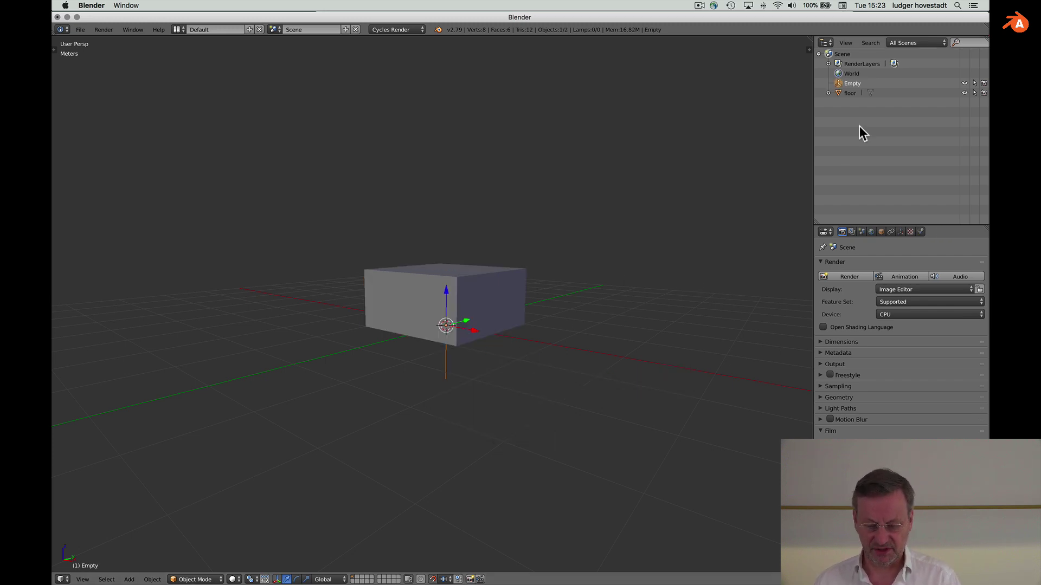
Rename the empty as "house ONE" and make the floor object its child.
{"action": "double_click", "coordinate": [851, 84]}
{"action": "type", "text": "house ONE"}
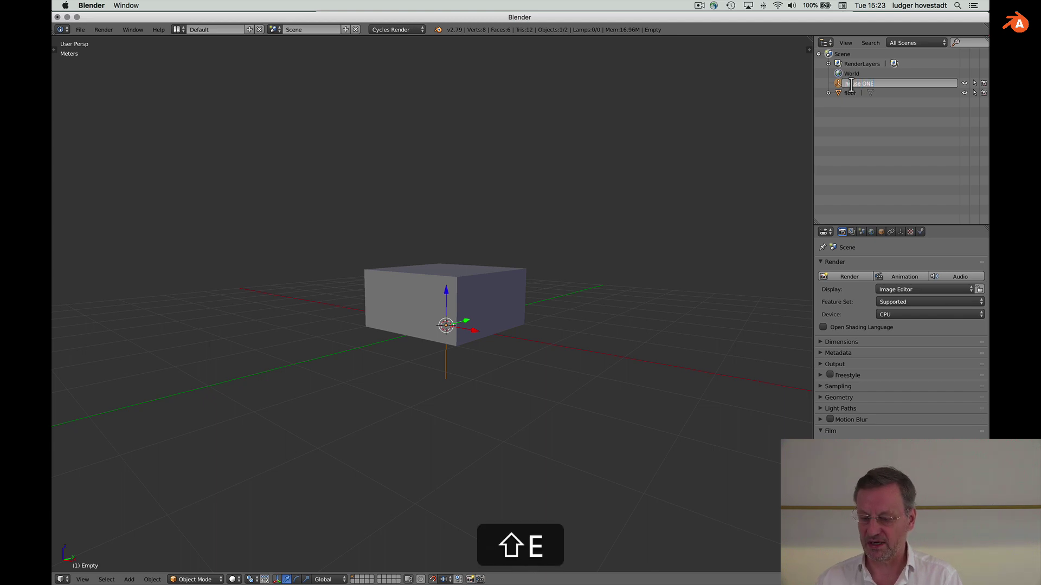
{"action": "key", "text": "shift+Return"}
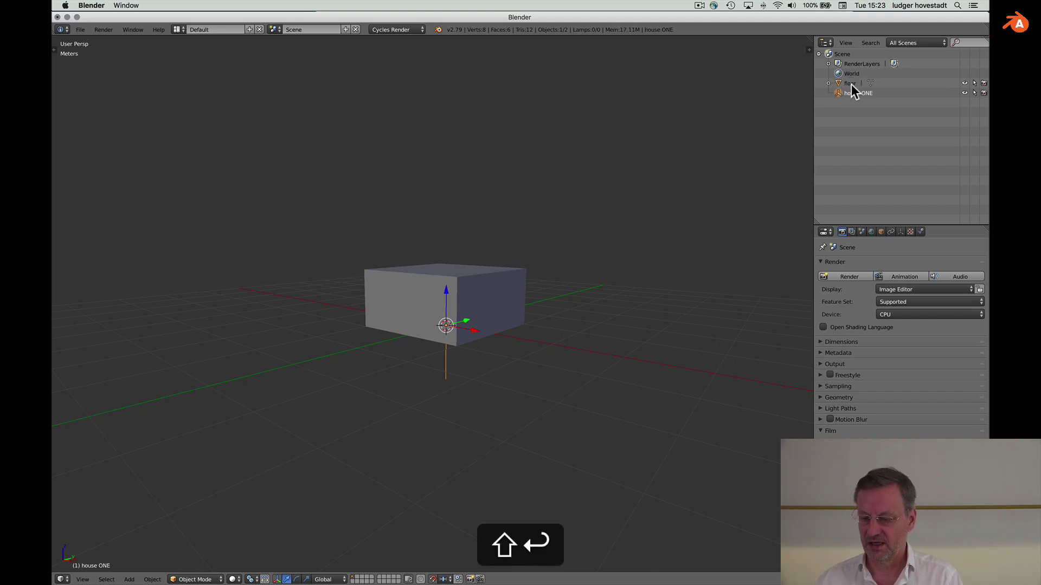
{"action": "left_click_drag", "start_coordinate": [839, 81], "coordinate": [843, 92]}
Scale the floor's entire mesh by 0.95 in Edit Mode and return to Object Mode.
{"action": "scroll", "coordinate": [492, 349], "scroll_direction": "right", "scroll_amount": 3}
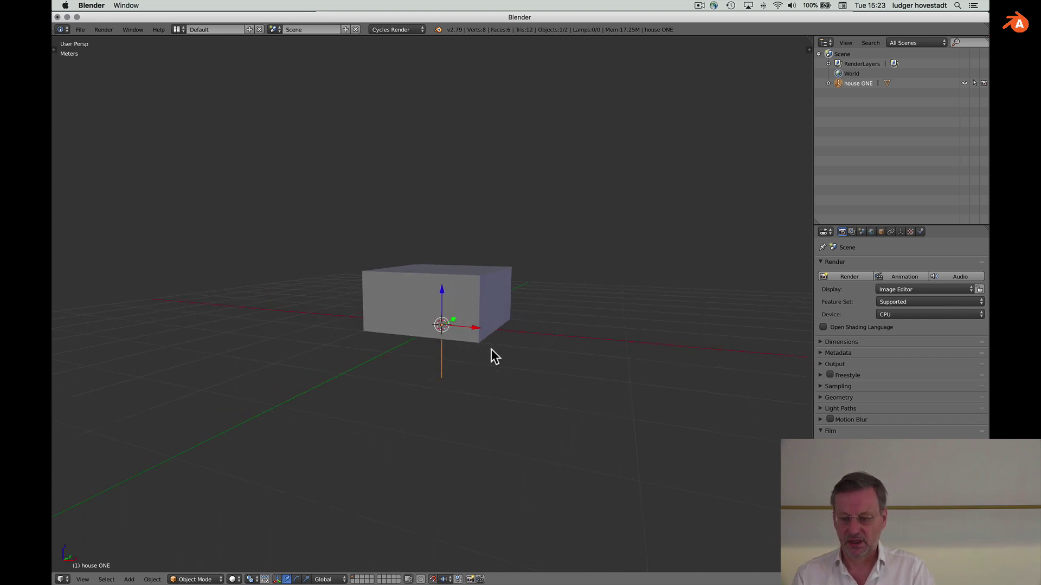
{"action": "scroll", "coordinate": [491, 350], "scroll_direction": "right", "scroll_amount": 2}
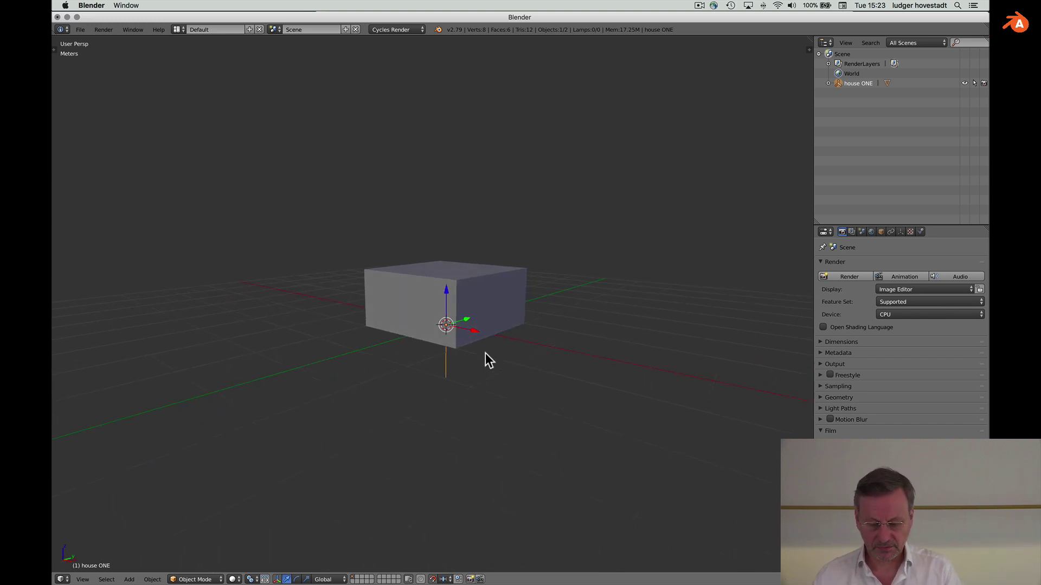
{"action": "scroll", "coordinate": [482, 298], "scroll_direction": "right", "scroll_amount": 2}
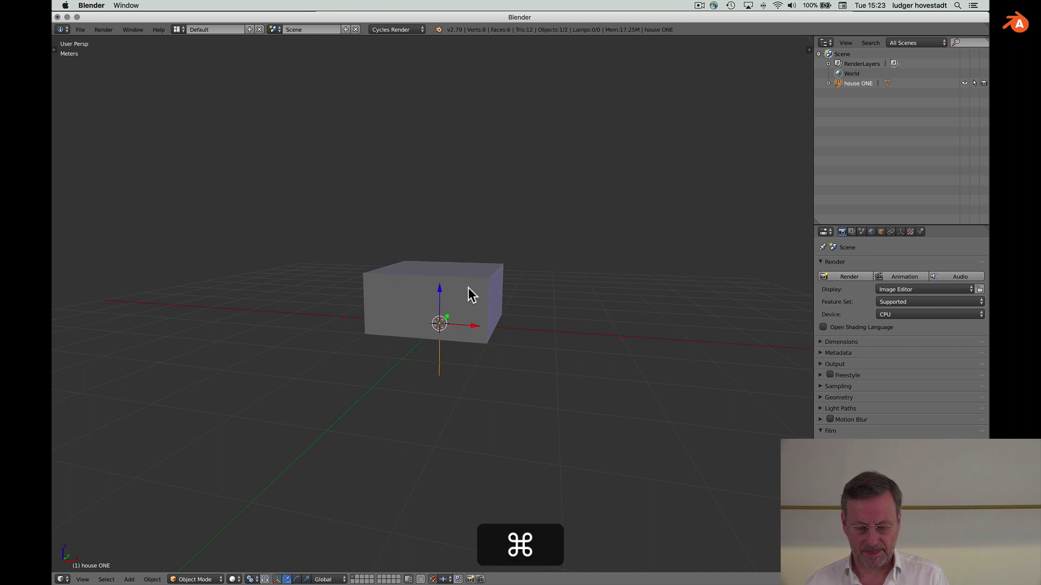
{"action": "key", "text": "Tab"}
{"action": "key", "text": "a"}
{"action": "key", "text": "a"}
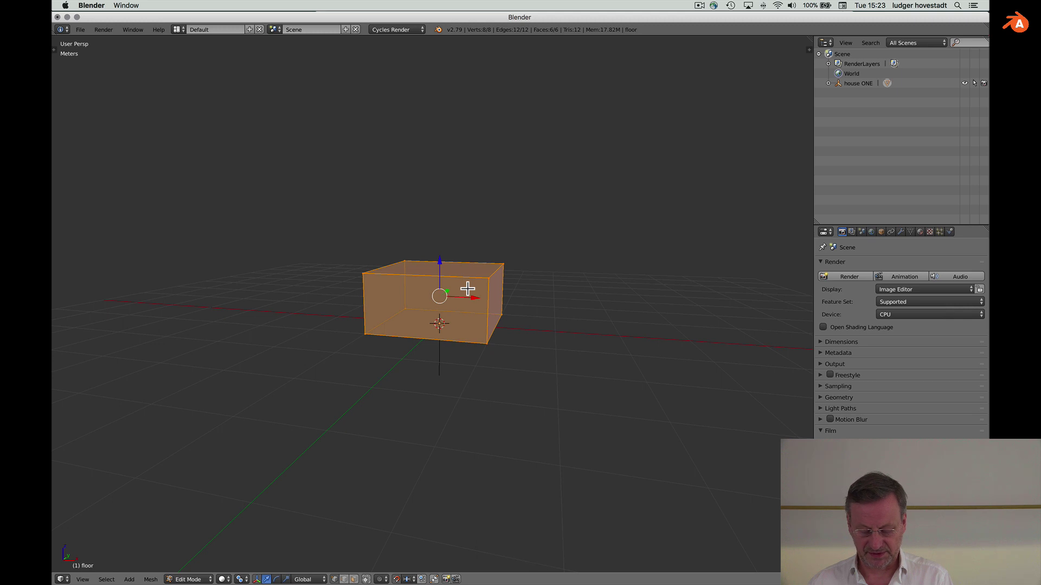
{"action": "key", "text": "s"}
{"action": "key", "text": "period"}
{"action": "key", "text": "9"}
{"action": "key", "text": "5"}
{"action": "key", "text": "Return"}
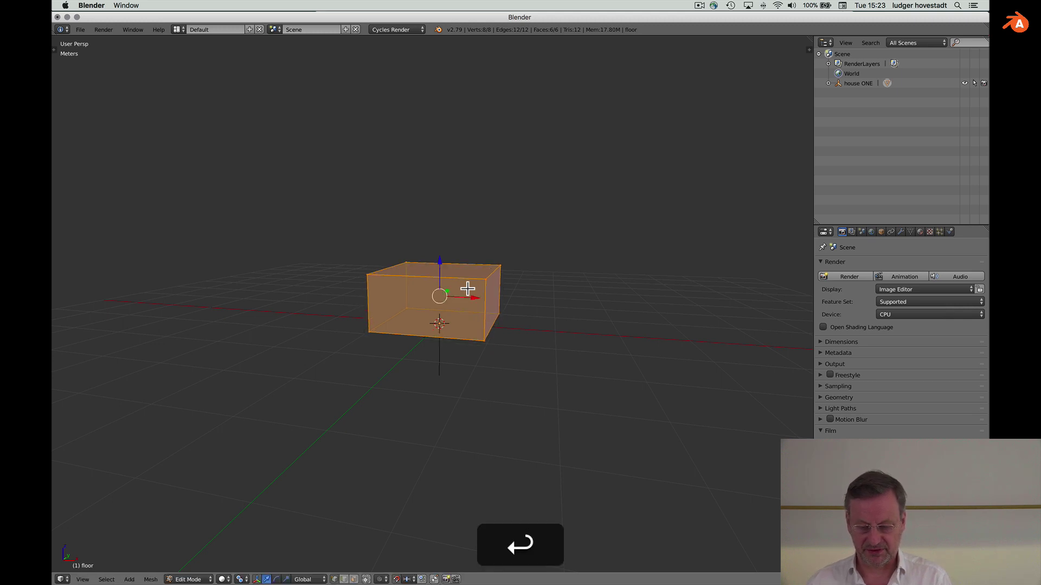
{"action": "key", "text": "Tab"}
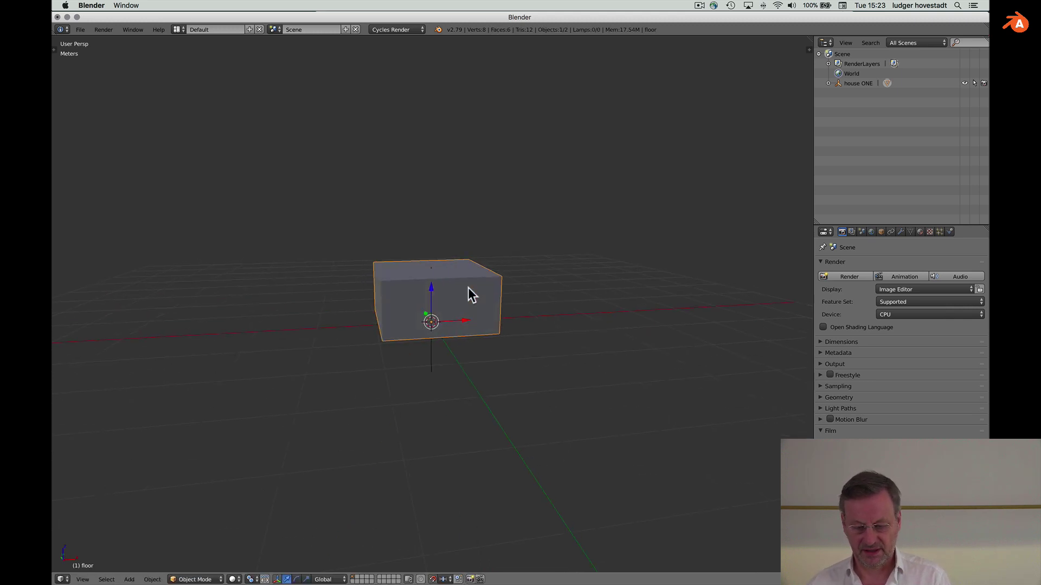
Expand the house ONE hierarchy and place a linked duplicate of the floor 1 m straight above the original.
{"action": "scroll", "coordinate": [468, 287], "scroll_direction": "left", "scroll_amount": 5}
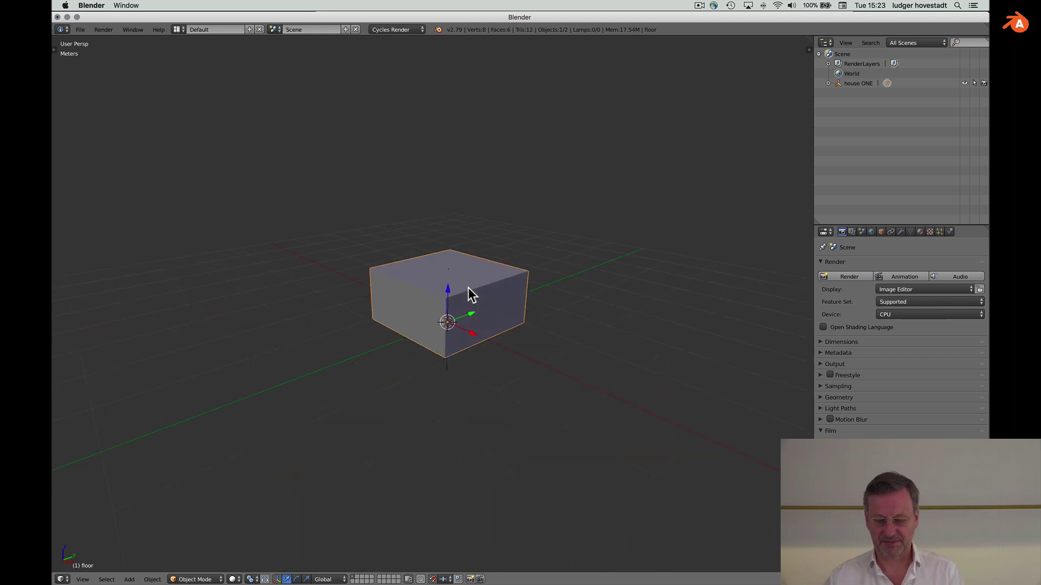
{"action": "scroll", "coordinate": [468, 288], "scroll_direction": "up", "scroll_amount": 3}
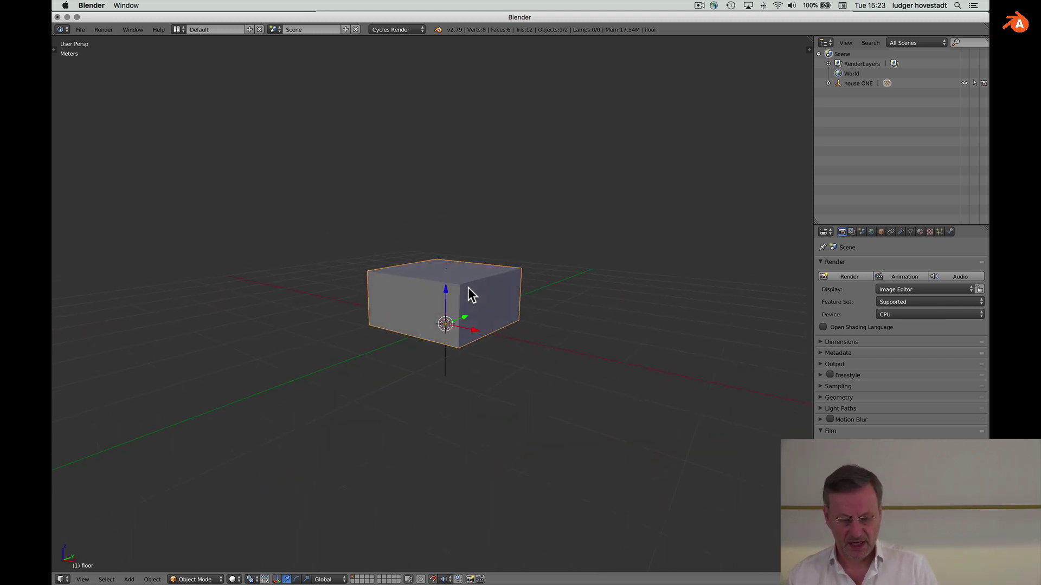
{"action": "left_click", "coordinate": [828, 83]}
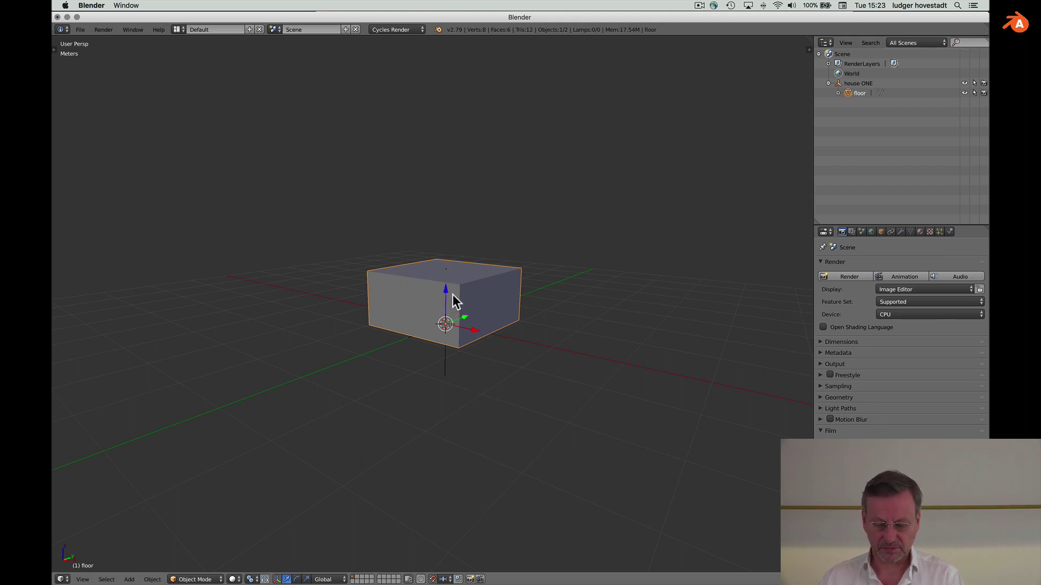
{"action": "key", "text": "shift"}
{"action": "key", "text": "alt+shift+d"}
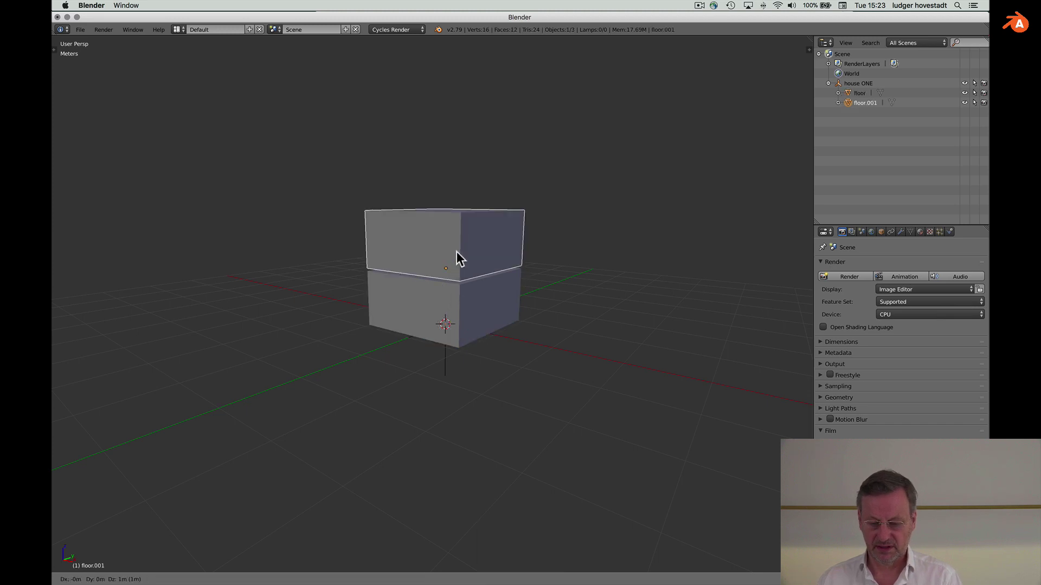
{"action": "left_click", "coordinate": [456, 252]}
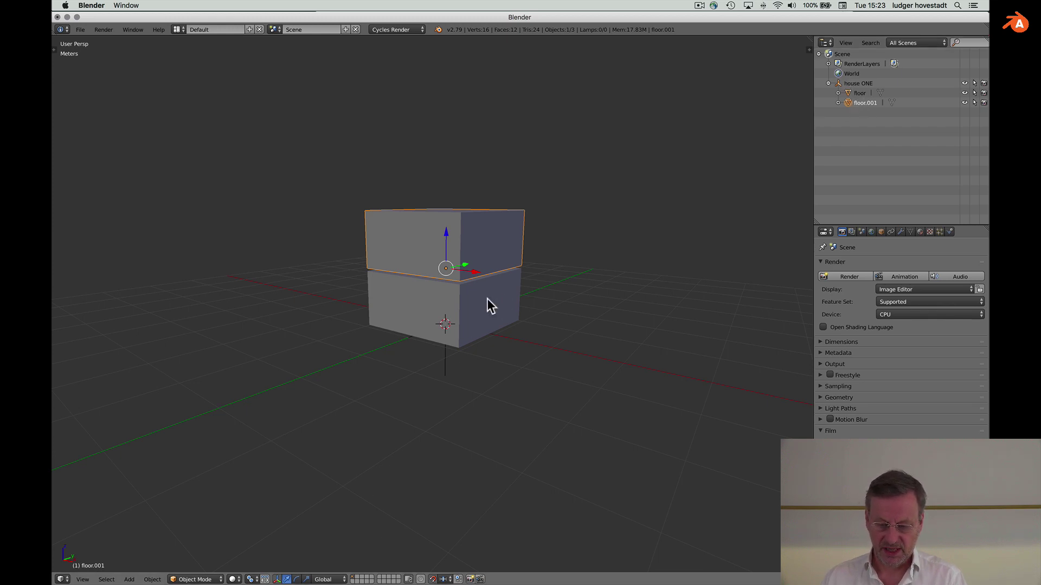
Move the duplicated upper floor to the second layer.
{"action": "scroll", "coordinate": [383, 368], "scroll_direction": "down", "scroll_amount": 3}
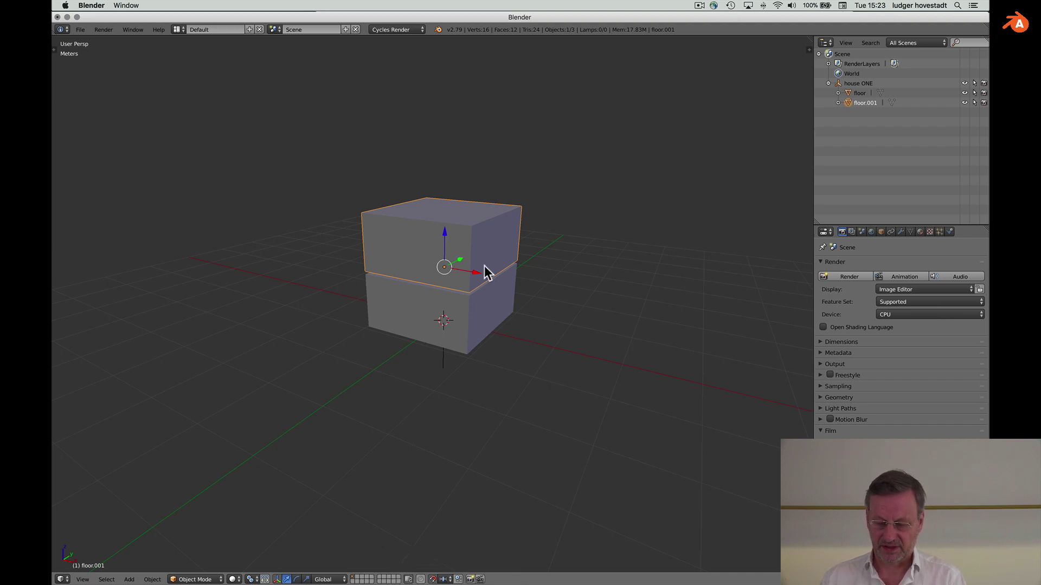
{"action": "key", "text": "m"}
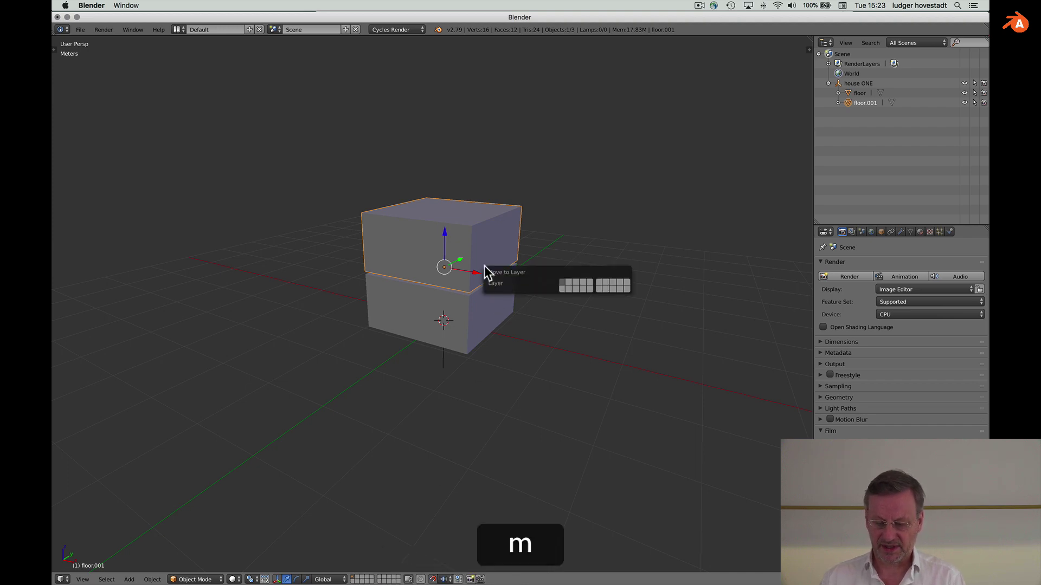
{"action": "left_click", "coordinate": [569, 282]}
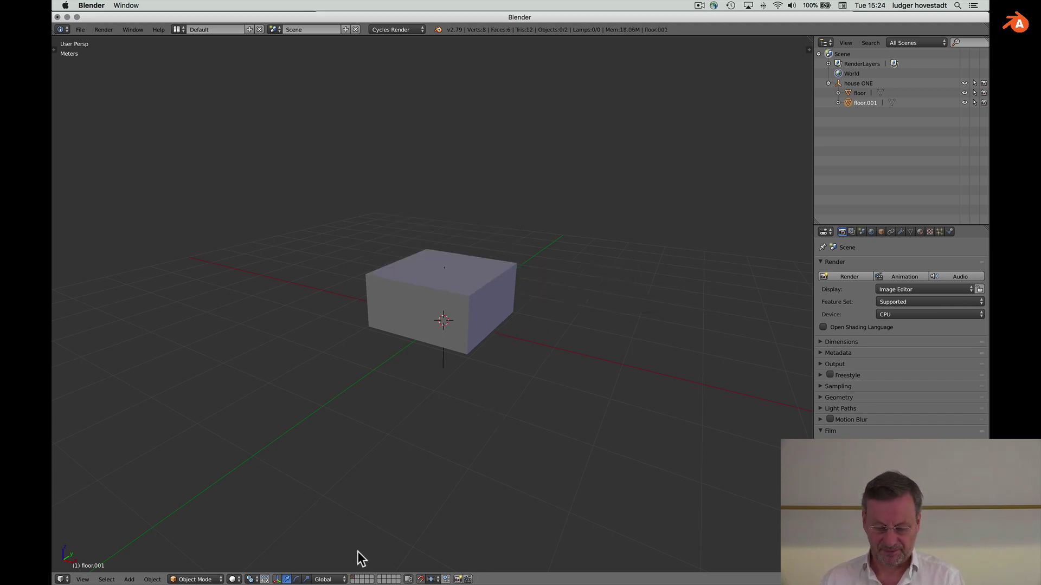
Set the outliner's display mode to Visible Layers and switch the 3D view to the second layer.
{"action": "left_click", "coordinate": [914, 40]}
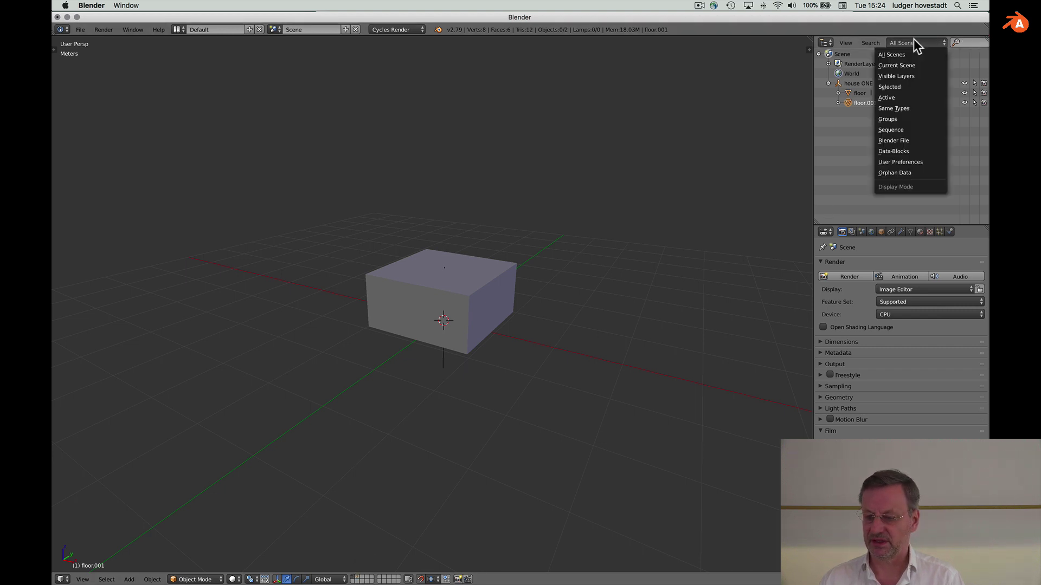
{"action": "left_click", "coordinate": [907, 75]}
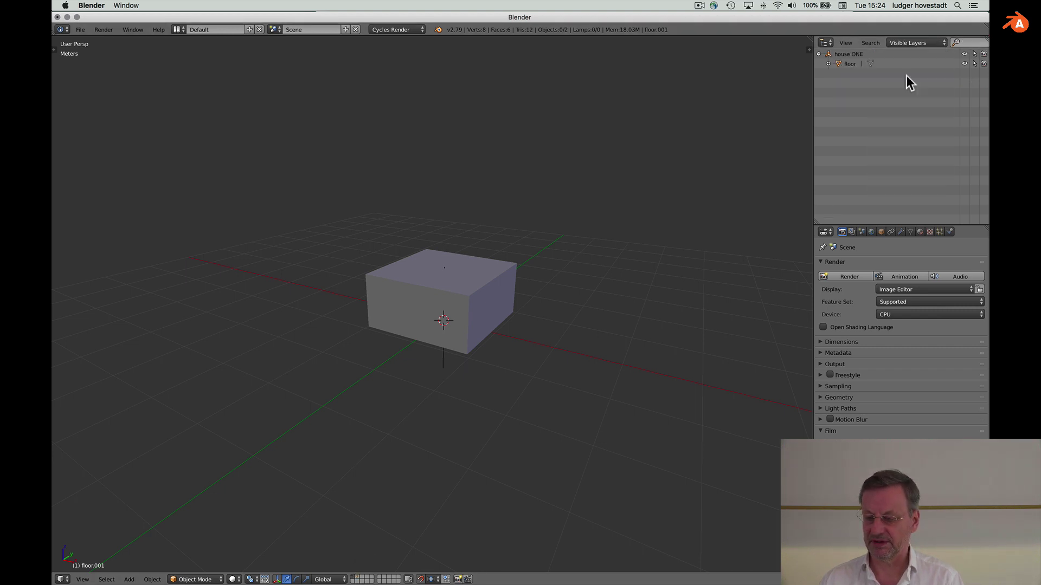
{"action": "left_click", "coordinate": [359, 578]}
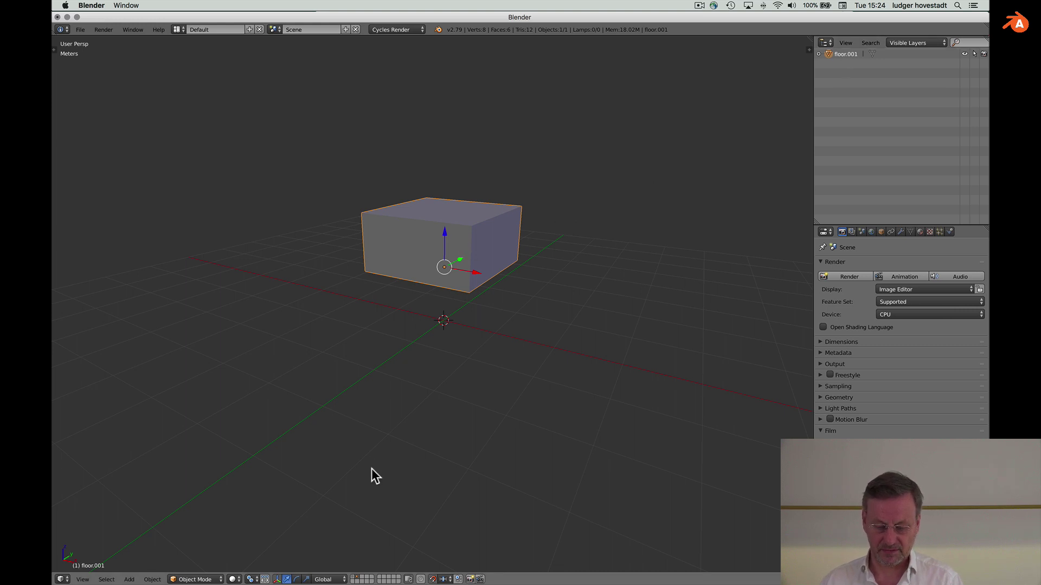
Start the Screencast Keys display for the 3D view and hide the view's properties again.
{"action": "key", "text": "shift"}
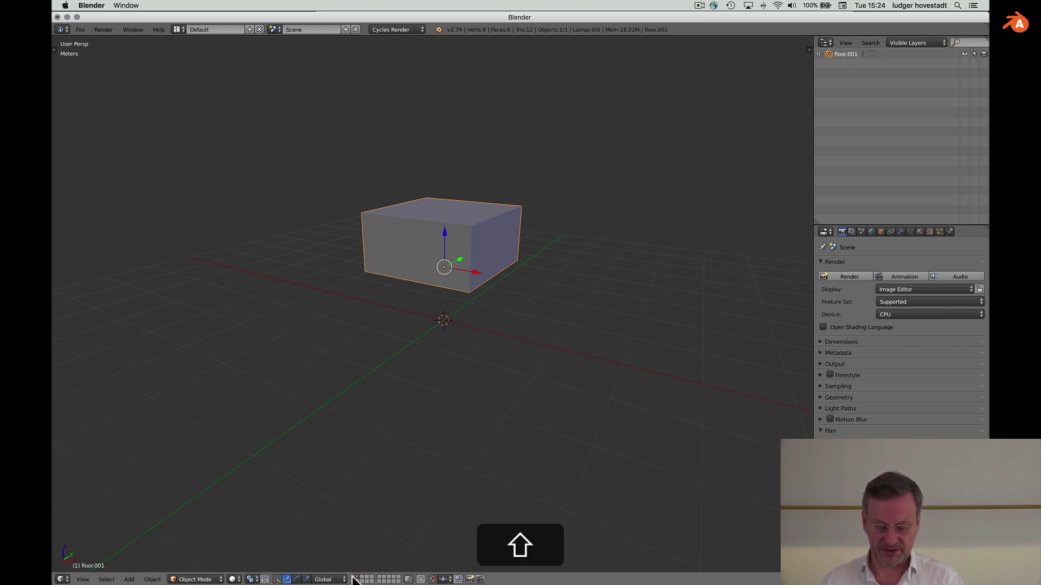
{"action": "key", "text": "shift+n"}
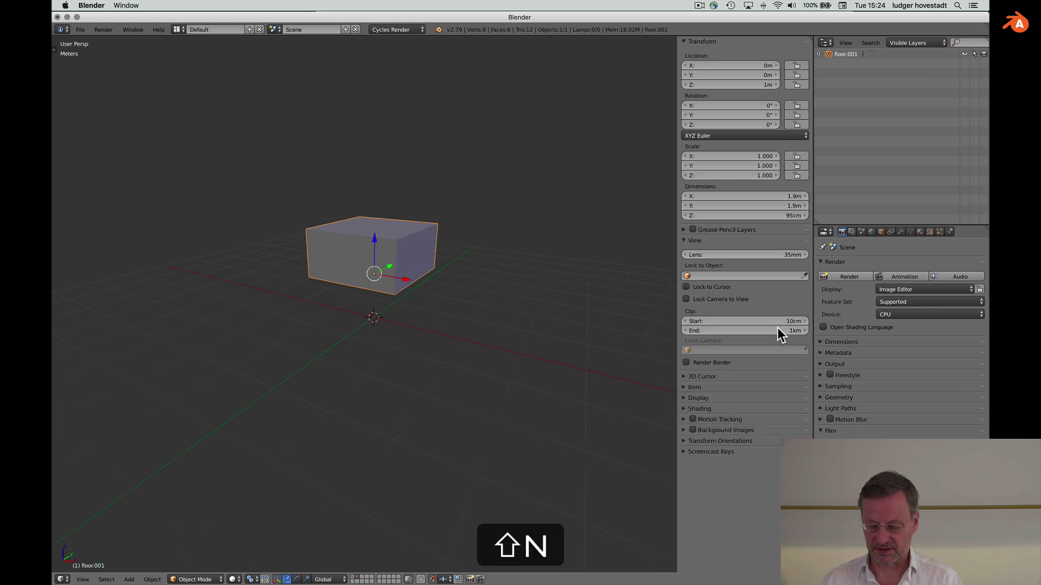
{"action": "left_click", "coordinate": [684, 450]}
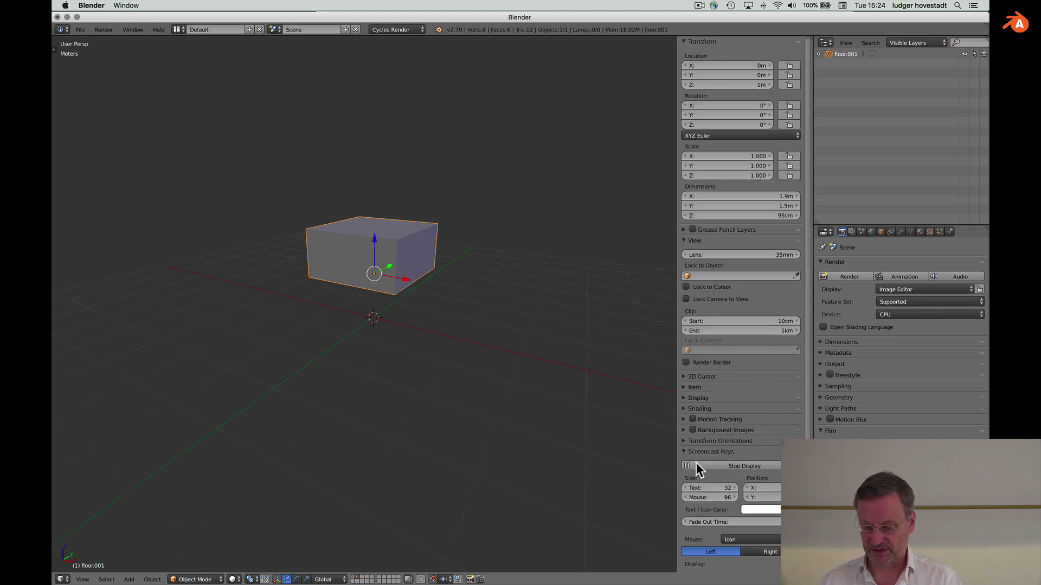
{"action": "left_click", "coordinate": [684, 452]}
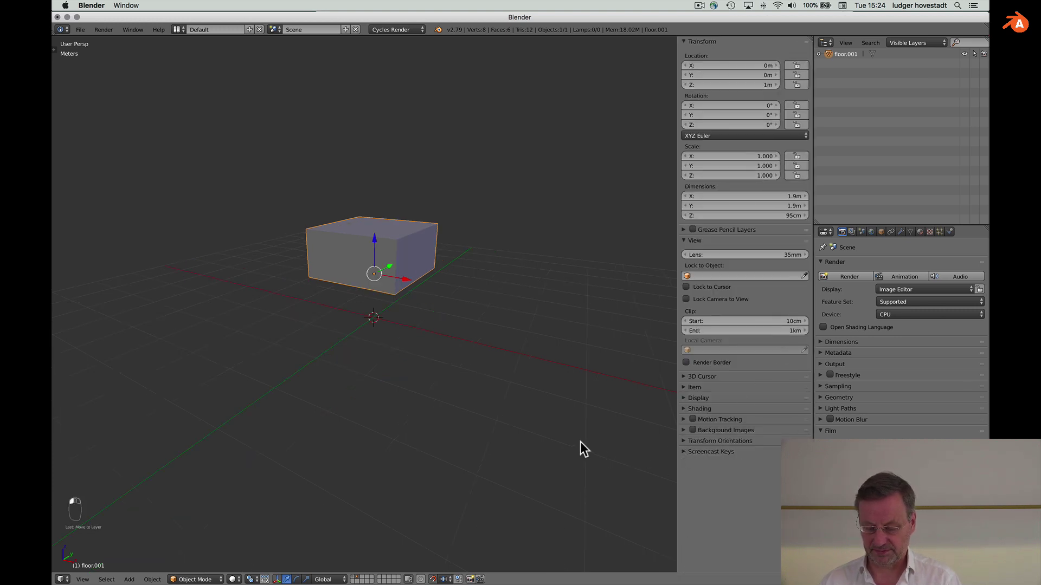
{"action": "key", "text": "n"}
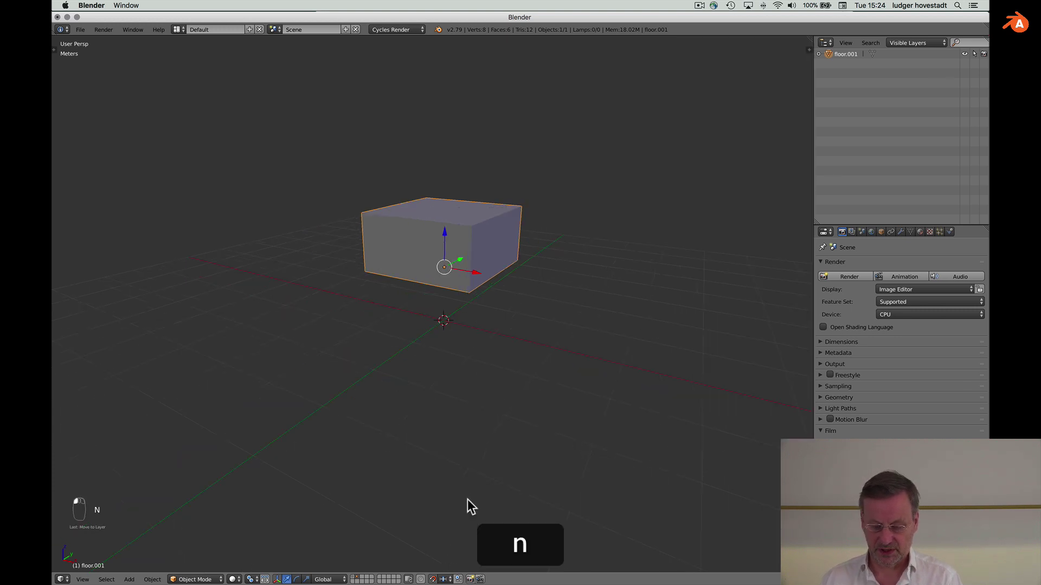
Show the first layer together with the second and place a linked duplicate of floor.001 directly above it as the third floor.
{"action": "left_click", "coordinate": [354, 578], "text": "shift"}
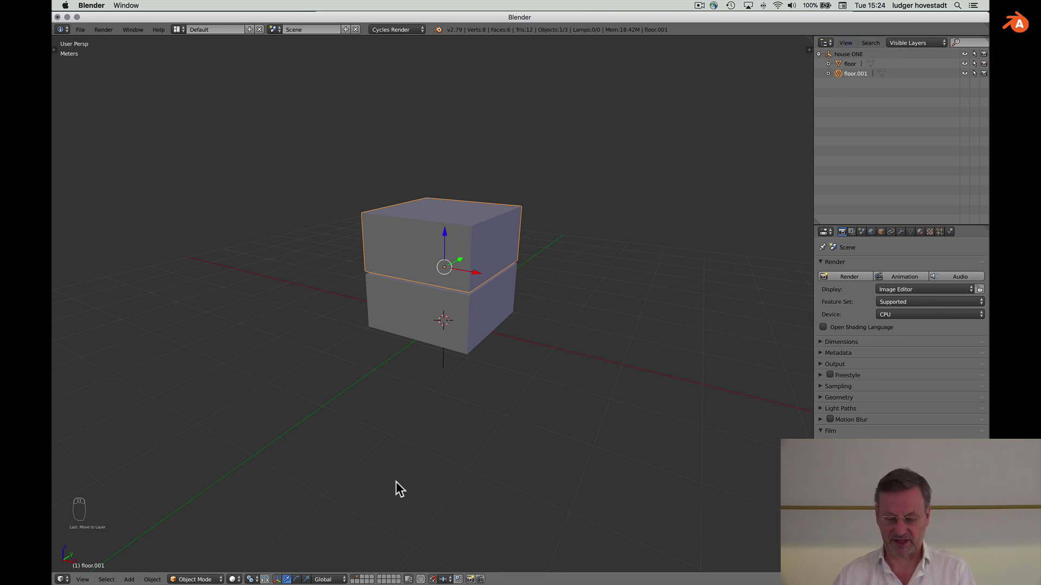
{"action": "scroll", "coordinate": [397, 488], "scroll_direction": "right", "scroll_amount": 2}
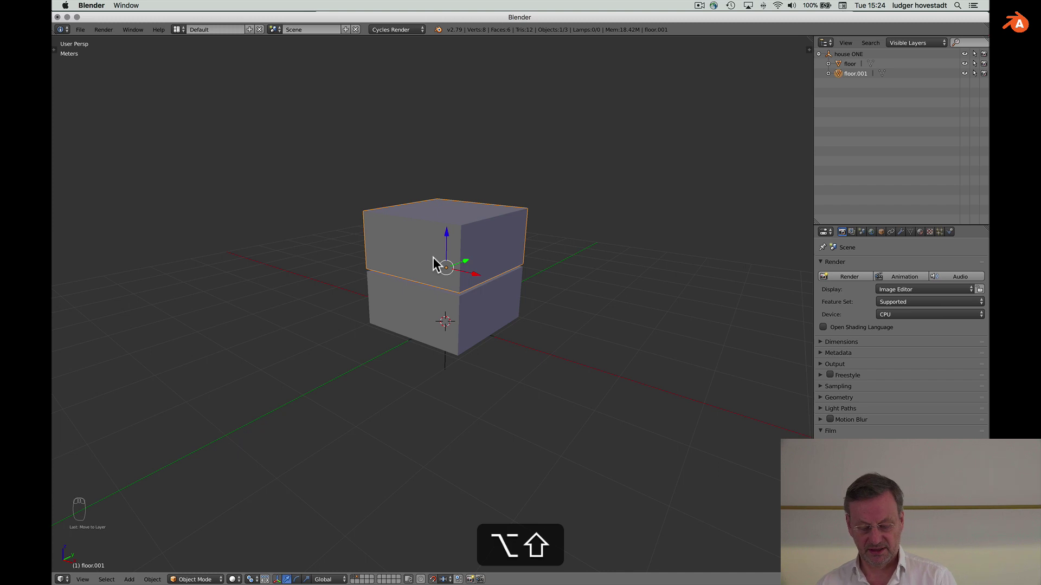
{"action": "key", "text": "alt+d"}
{"action": "left_click", "coordinate": [440, 209]}
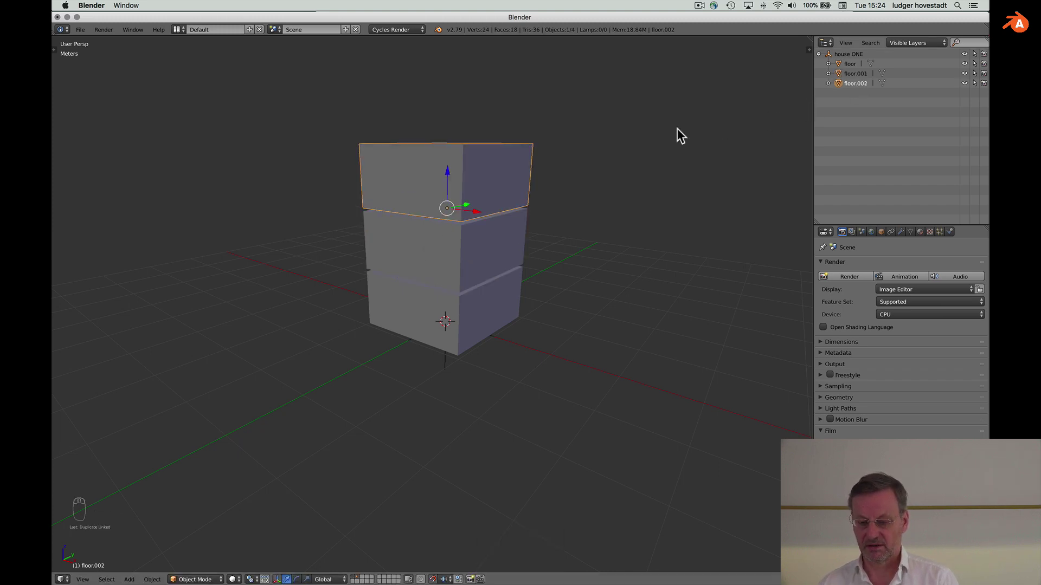
Move the new top floor to the third layer and make the third layer visible too.
{"action": "key", "text": "m"}
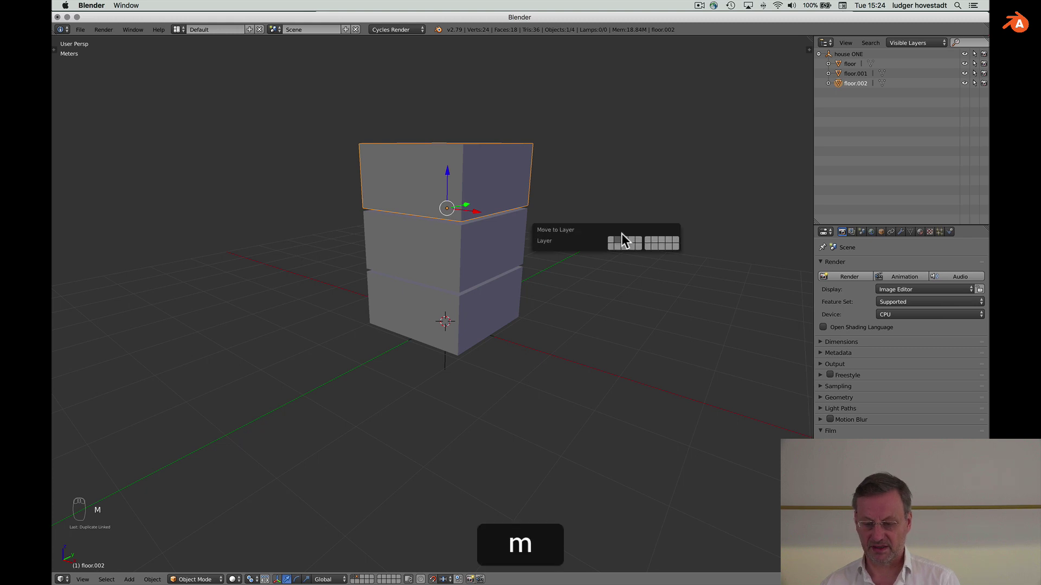
{"action": "left_click", "coordinate": [626, 240]}
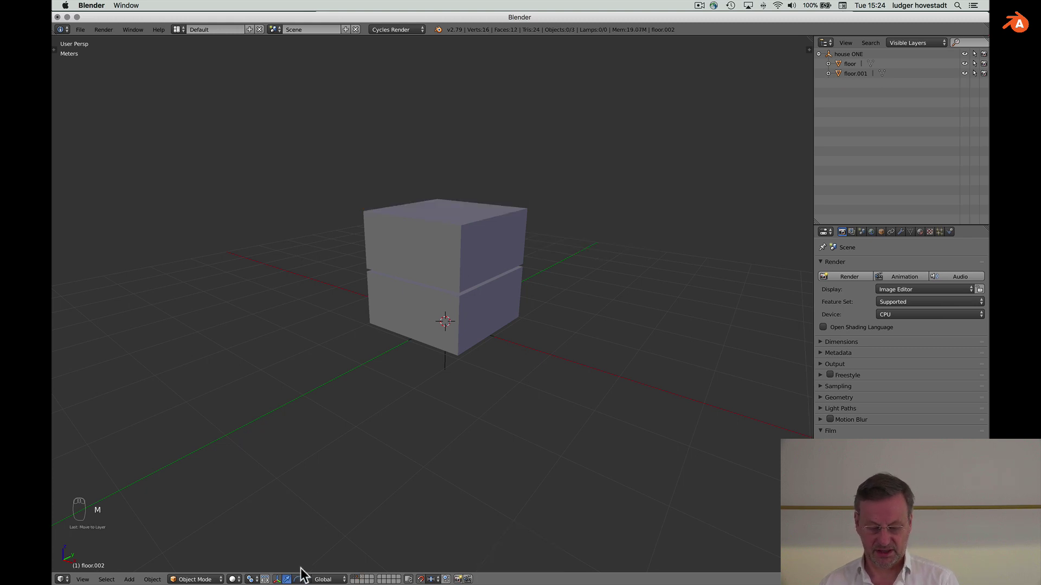
{"action": "left_click", "coordinate": [361, 578], "text": "shift"}
{"action": "scroll", "coordinate": [577, 422], "scroll_direction": "down", "scroll_amount": 2}
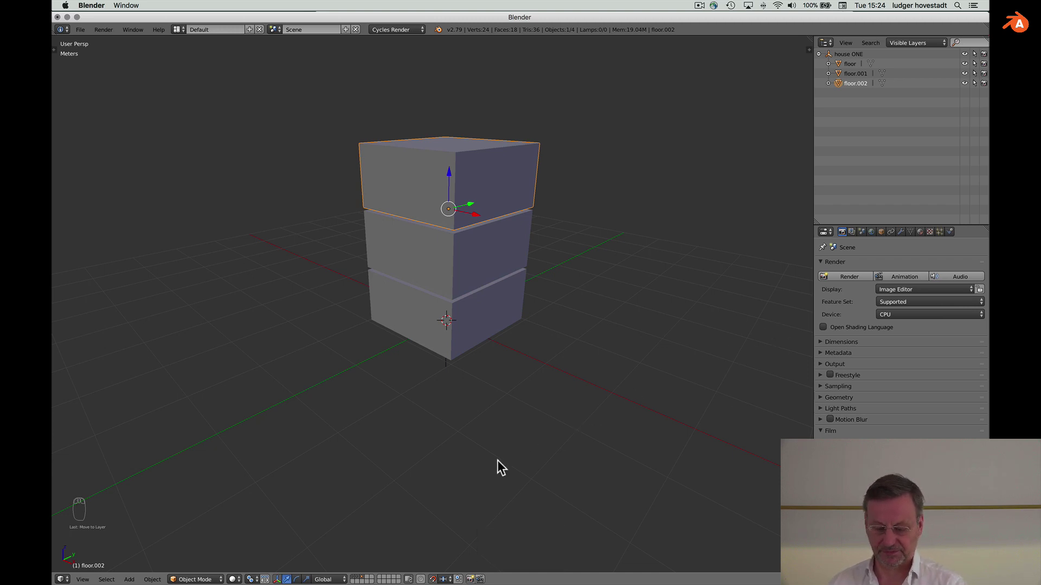
Hide the three floors of house ONE one by one from the top down and make them all visible again.
{"action": "scroll", "coordinate": [497, 460], "scroll_direction": "down", "scroll_amount": 2}
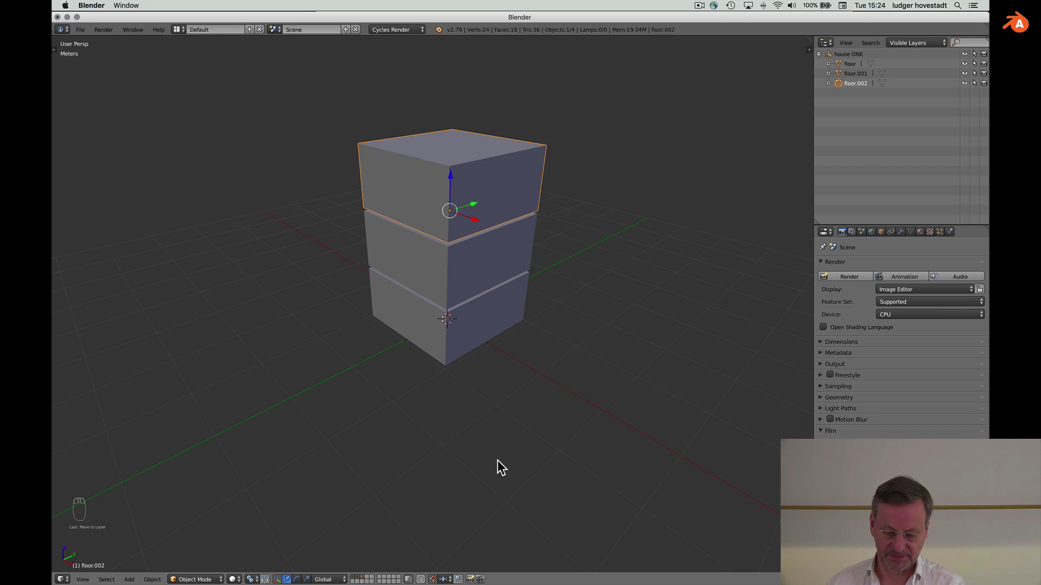
{"action": "scroll", "coordinate": [497, 461], "scroll_direction": "up", "scroll_amount": 2}
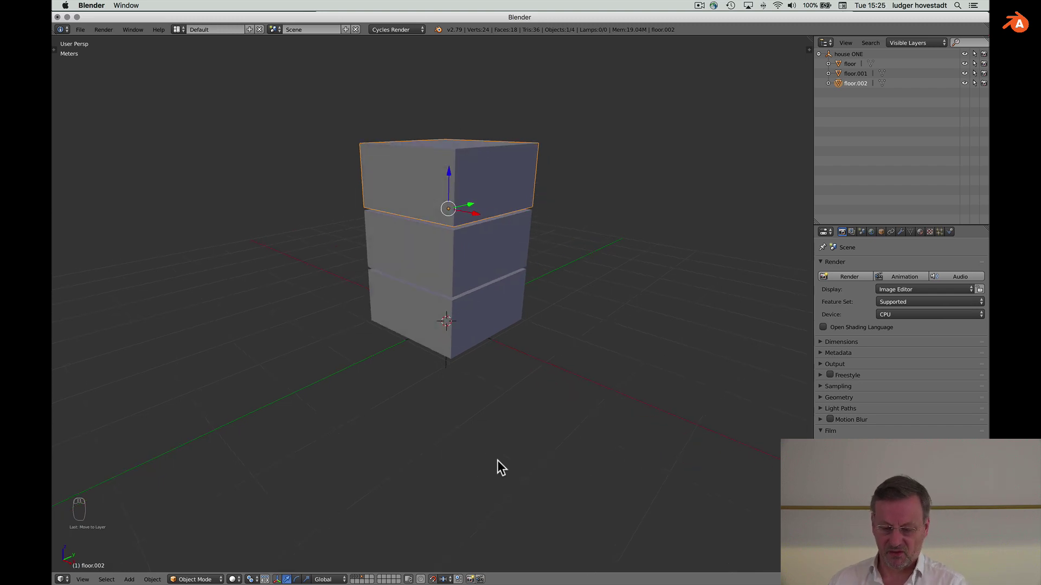
{"action": "scroll", "coordinate": [497, 460], "scroll_direction": "down", "scroll_amount": 2}
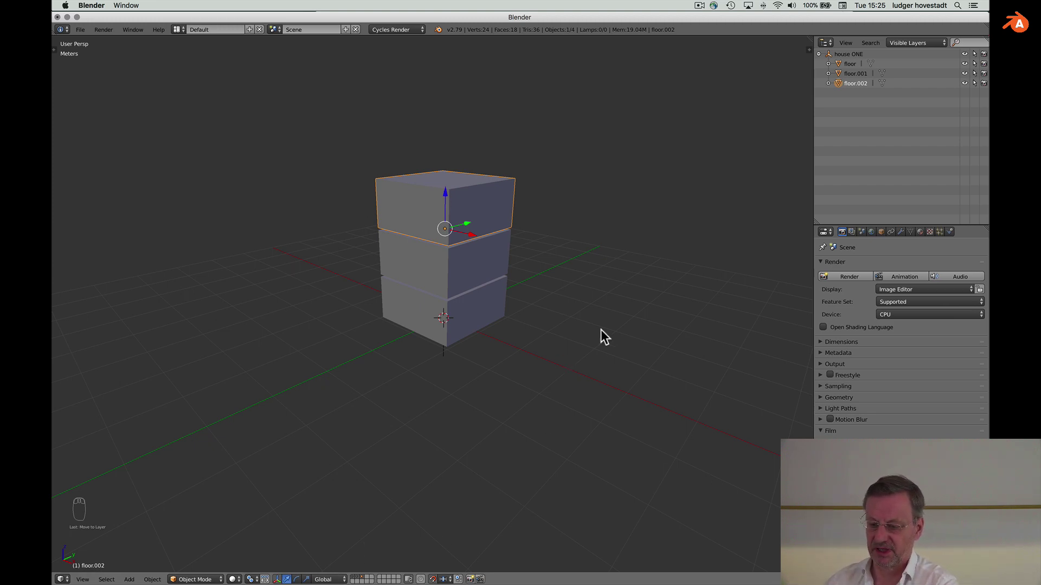
{"action": "scroll", "coordinate": [577, 223], "scroll_direction": "down", "scroll_amount": 3}
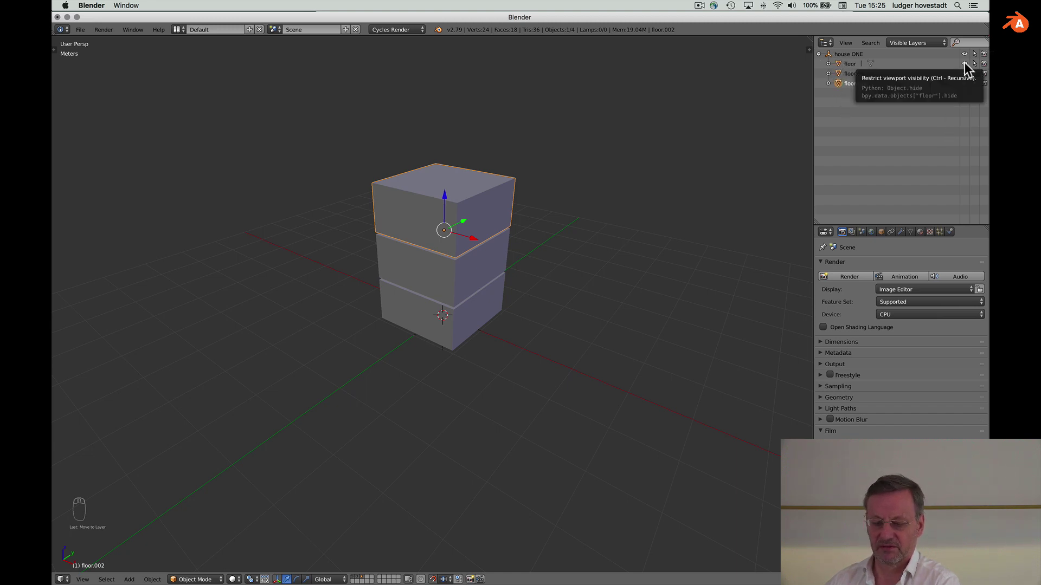
{"action": "left_click", "coordinate": [966, 83]}
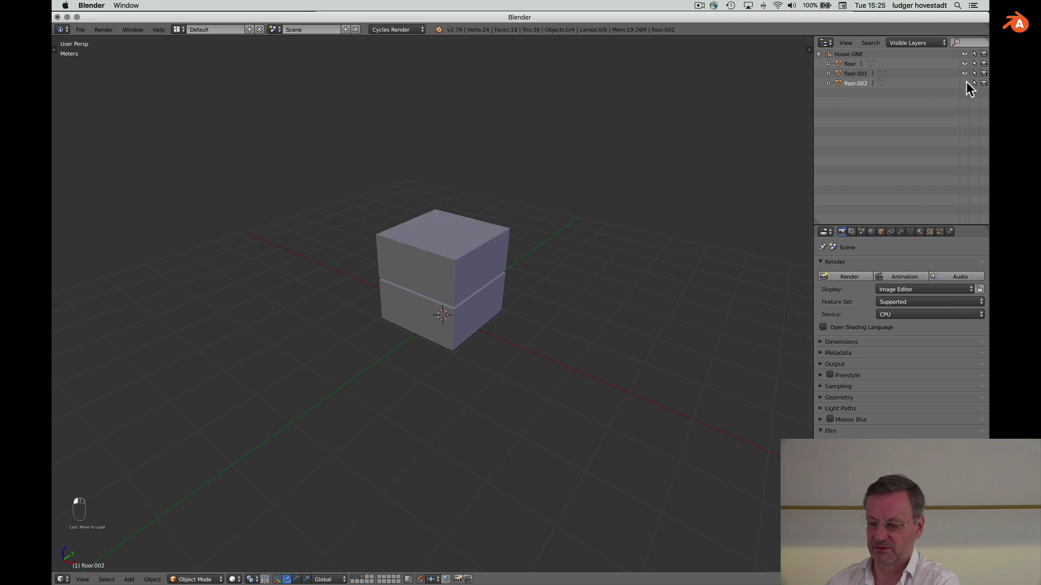
{"action": "left_click", "coordinate": [965, 83]}
{"action": "left_click", "coordinate": [965, 82]}
{"action": "left_click", "coordinate": [964, 73]}
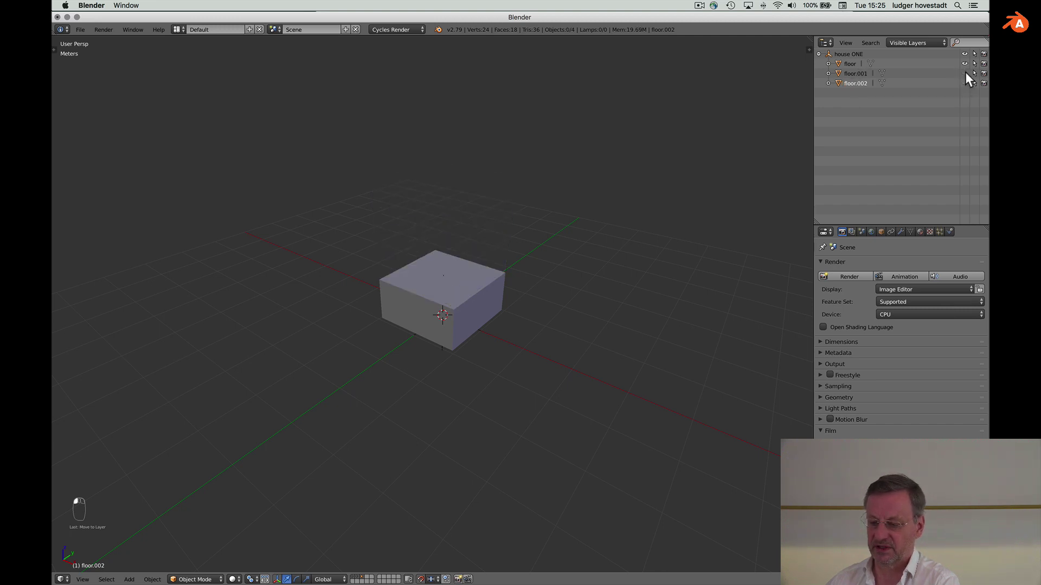
{"action": "left_click", "coordinate": [965, 64]}
{"action": "left_click_drag", "start_coordinate": [964, 63], "coordinate": [965, 82]}
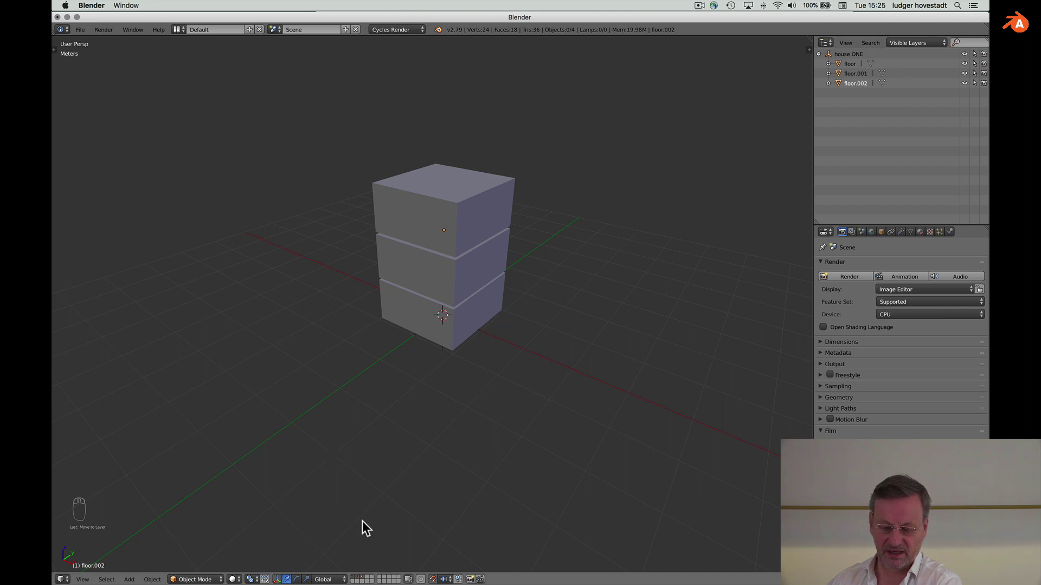
Select everything, place a linked duplicate of the whole house beside the original along the X axis, and expand the copy's hierarchy.
{"action": "scroll", "coordinate": [475, 315], "scroll_direction": "right", "scroll_amount": 3}
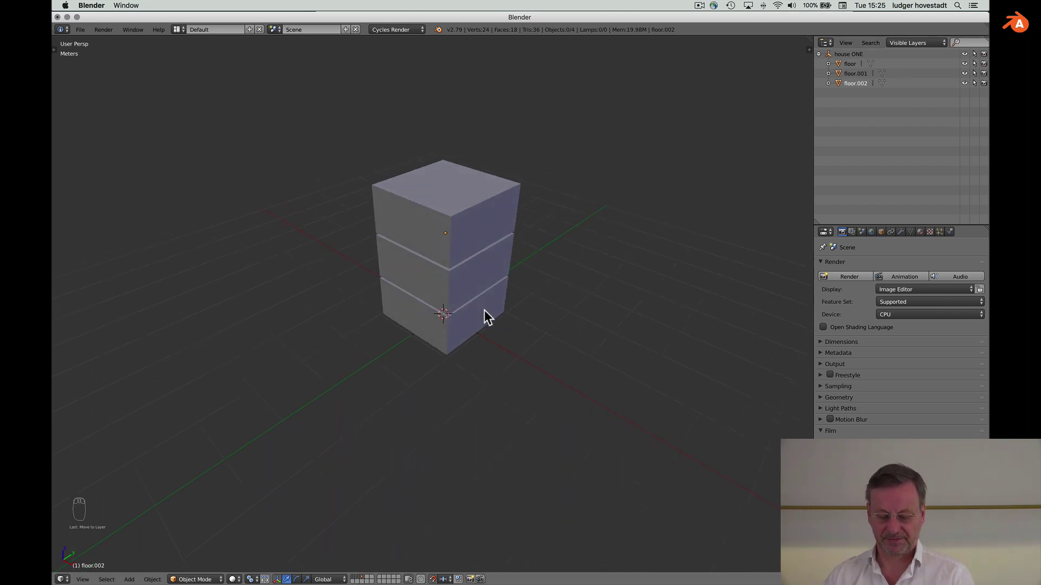
{"action": "key", "text": "a"}
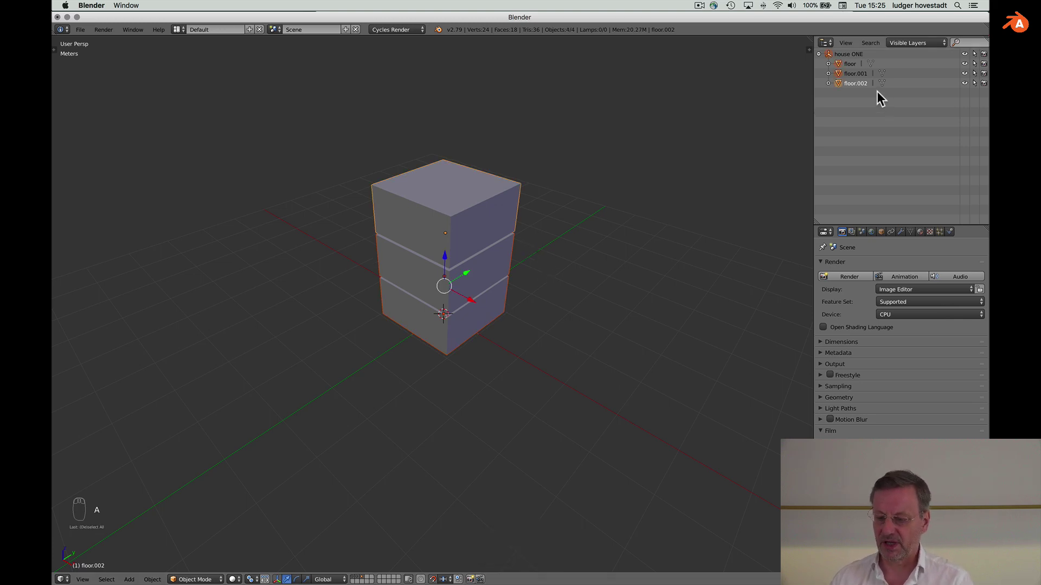
{"action": "key", "text": "alt+d"}
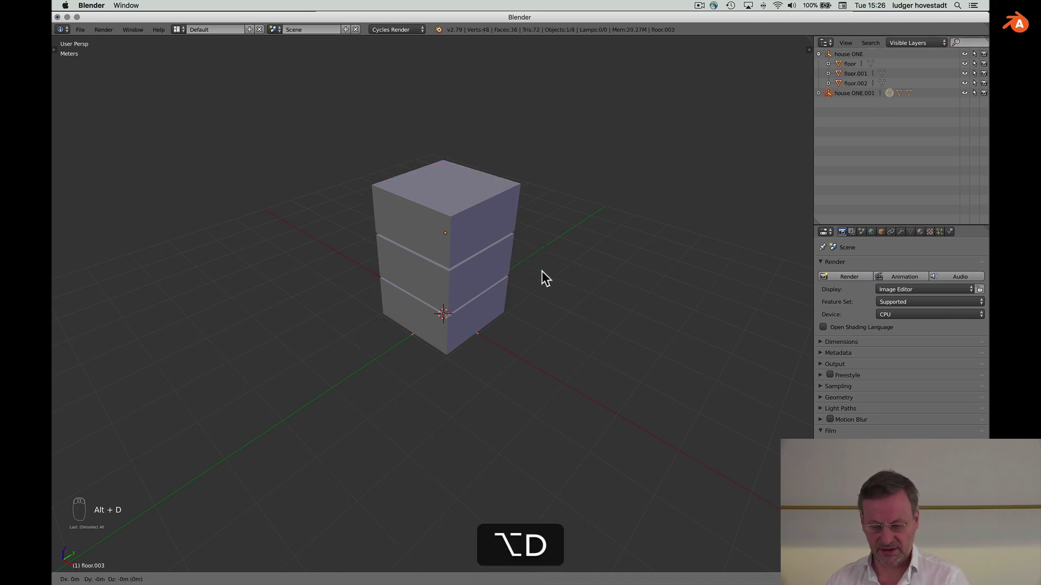
{"action": "key", "text": "alt+x"}
{"action": "left_click", "coordinate": [648, 342]}
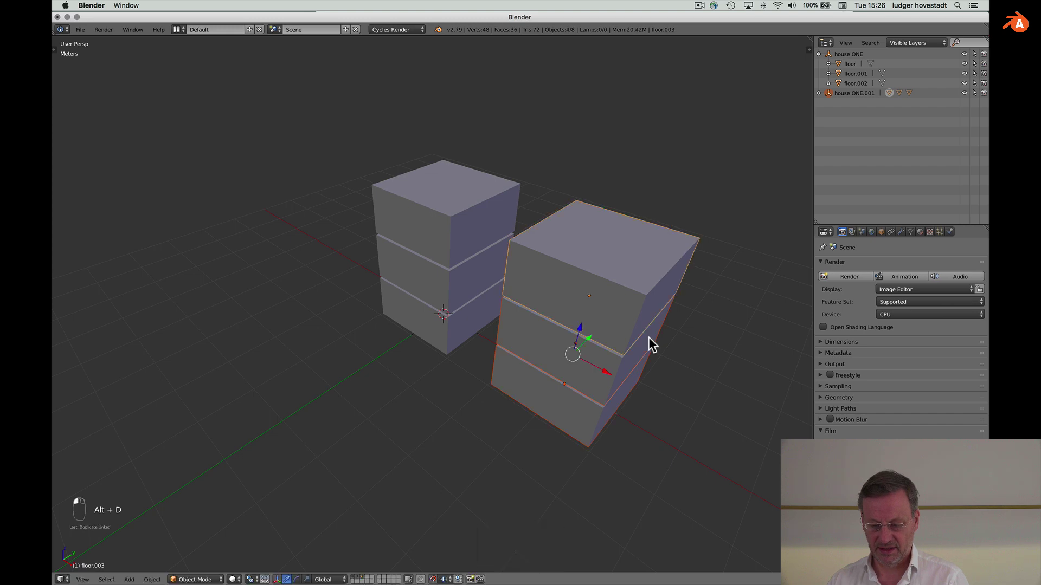
{"action": "key", "text": "KP_1"}
{"action": "middle_click_drag", "start_coordinate": [649, 342], "coordinate": [615, 315]}
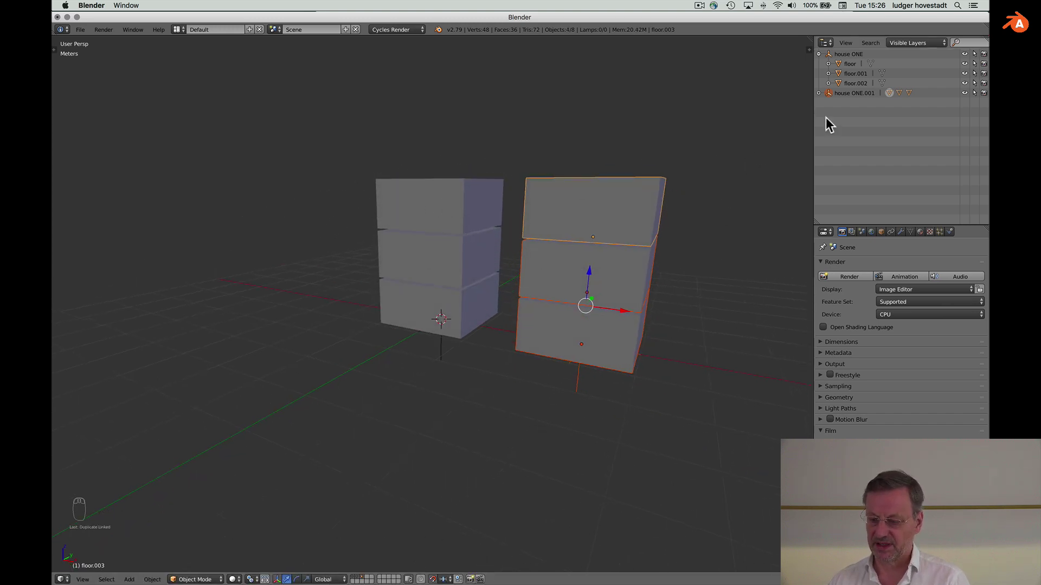
{"action": "left_click", "coordinate": [818, 93]}
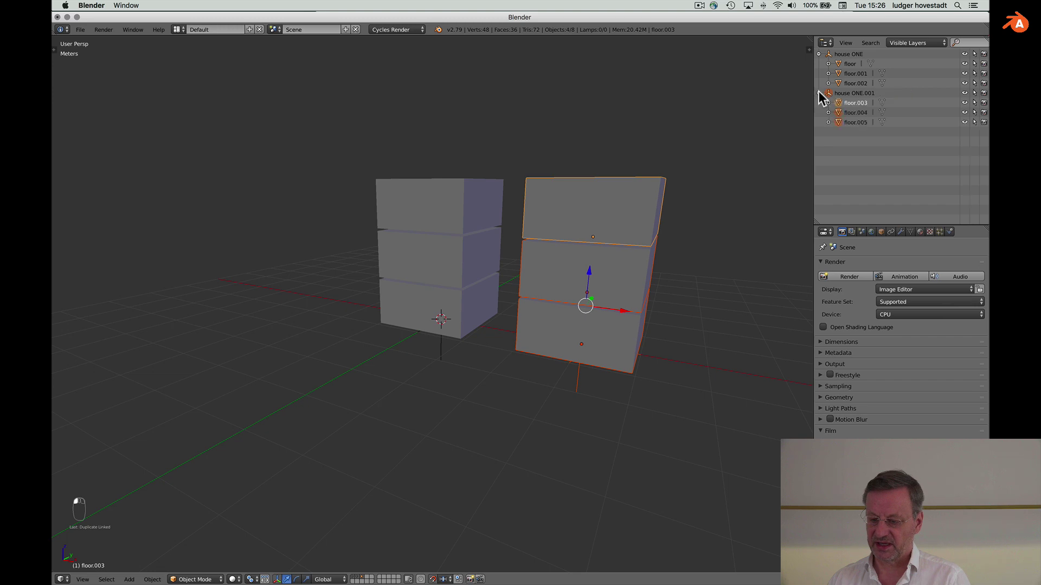
Hide floor.005, floor.002 and floor.003 individually in the outliner and make them visible again.
{"action": "left_click", "coordinate": [965, 122]}
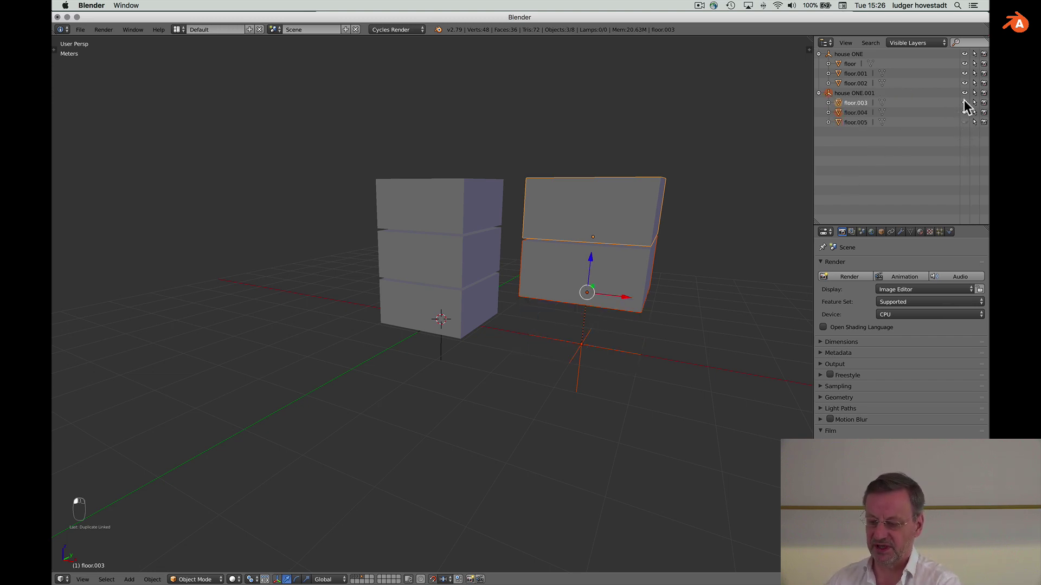
{"action": "left_click", "coordinate": [965, 83]}
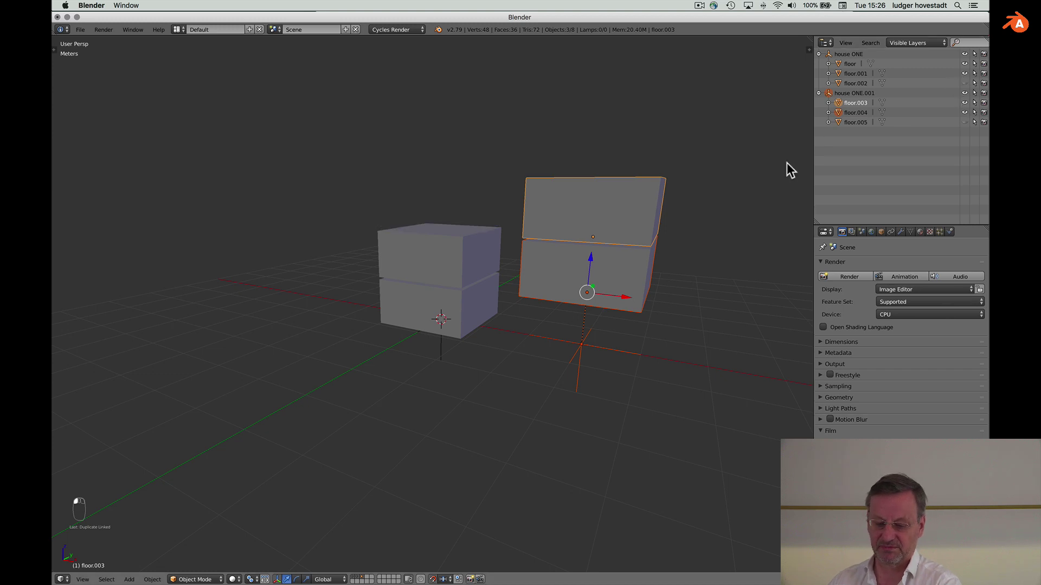
{"action": "left_click", "coordinate": [964, 103]}
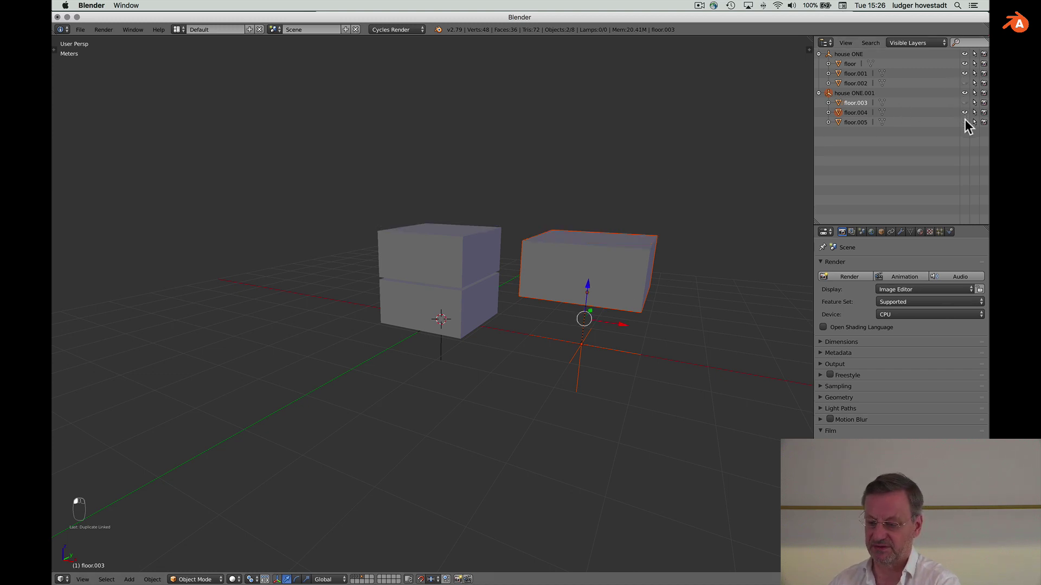
{"action": "left_click", "coordinate": [965, 122]}
{"action": "middle_click_drag", "start_coordinate": [579, 240], "coordinate": [578, 240]}
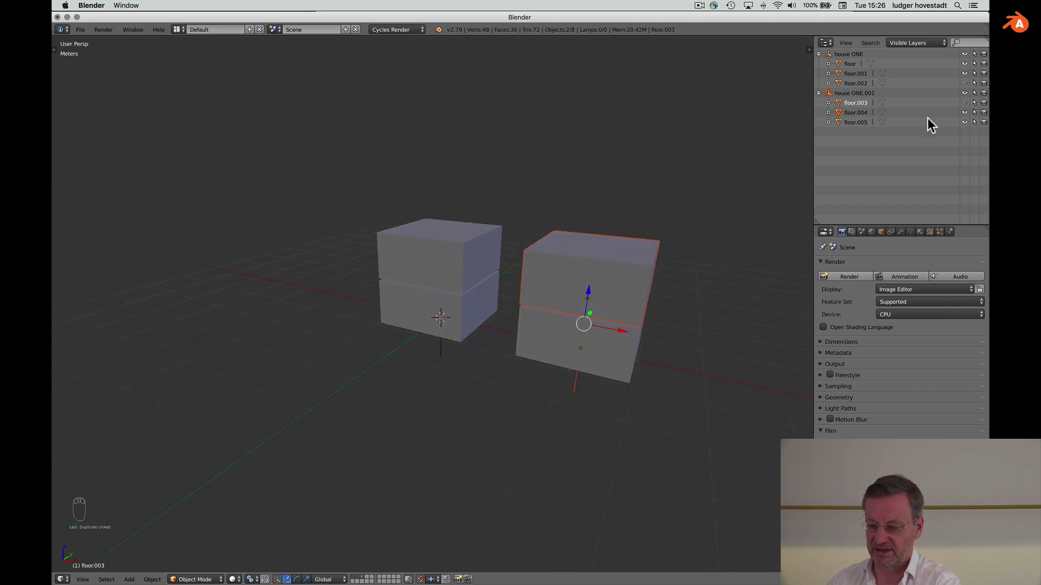
{"action": "left_click", "coordinate": [964, 103]}
{"action": "left_click", "coordinate": [965, 84]}
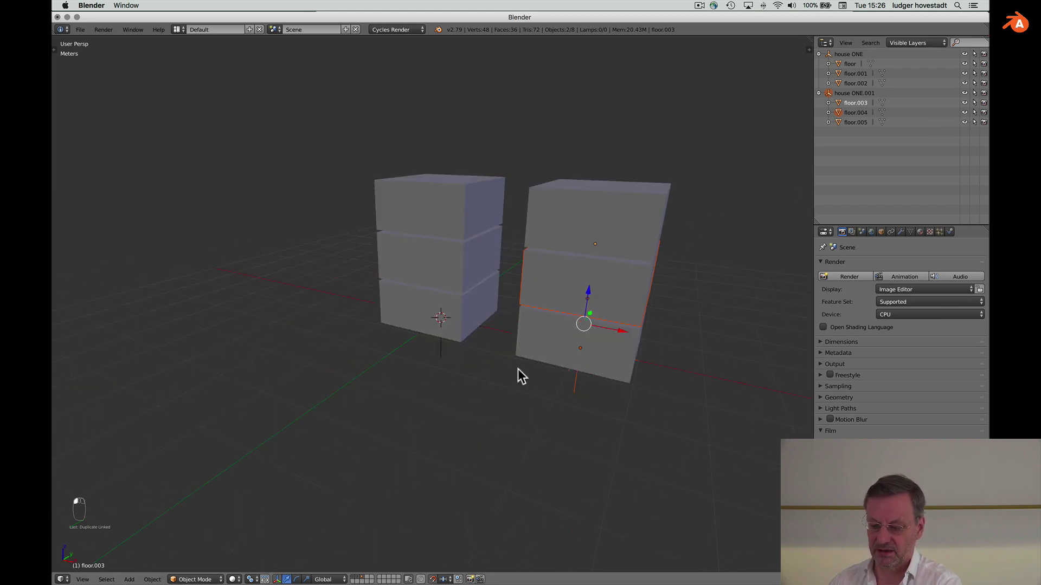
Switch the third layer off to hide both houses' top floors, and switch it on again.
{"action": "key", "text": "shift"}
{"action": "left_click", "coordinate": [361, 579], "text": "shift"}
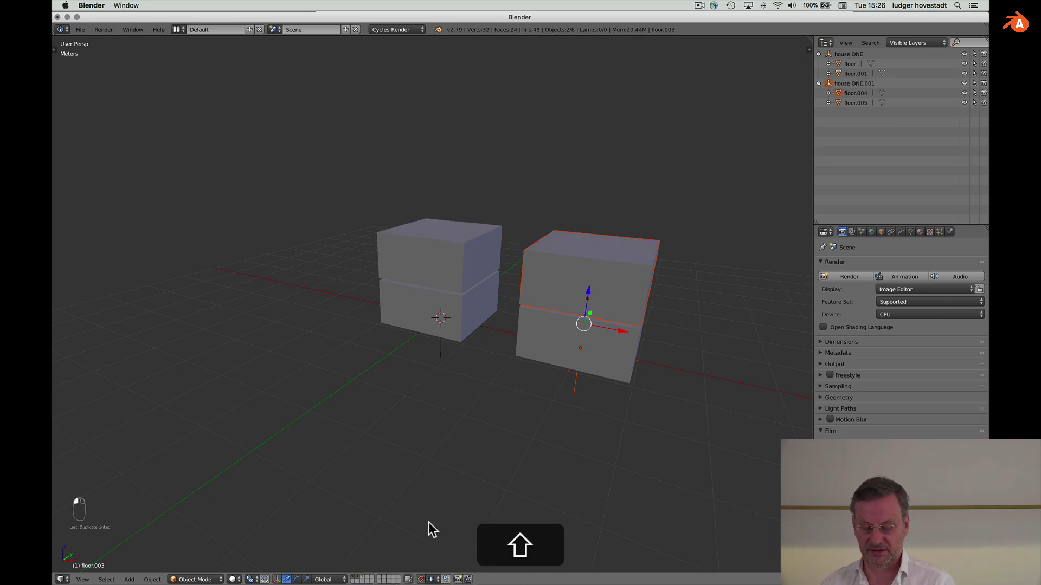
{"action": "left_click", "coordinate": [362, 578], "text": "shift"}
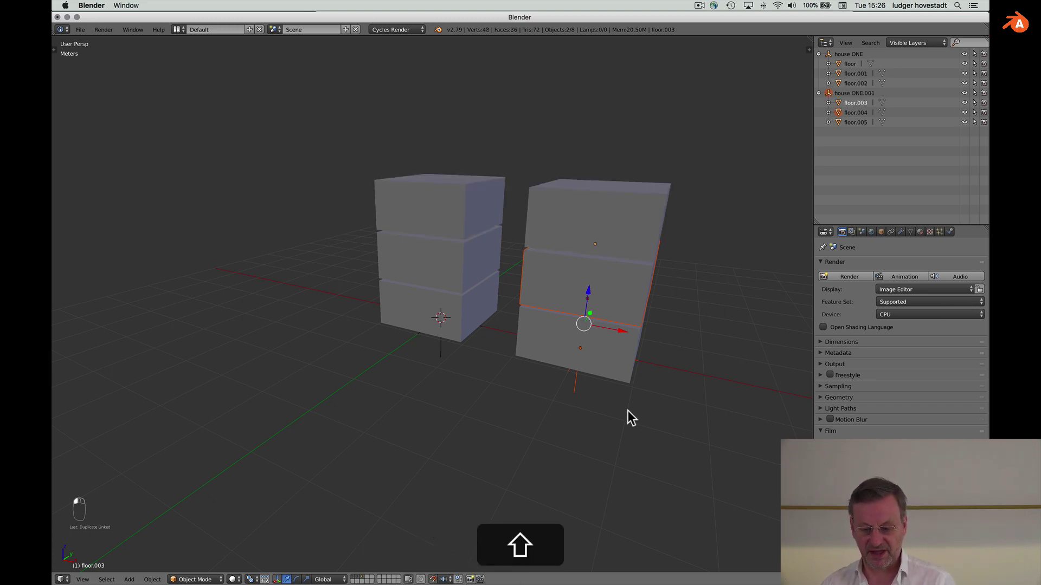
{"action": "scroll", "coordinate": [628, 411], "scroll_direction": "down", "scroll_amount": 5}
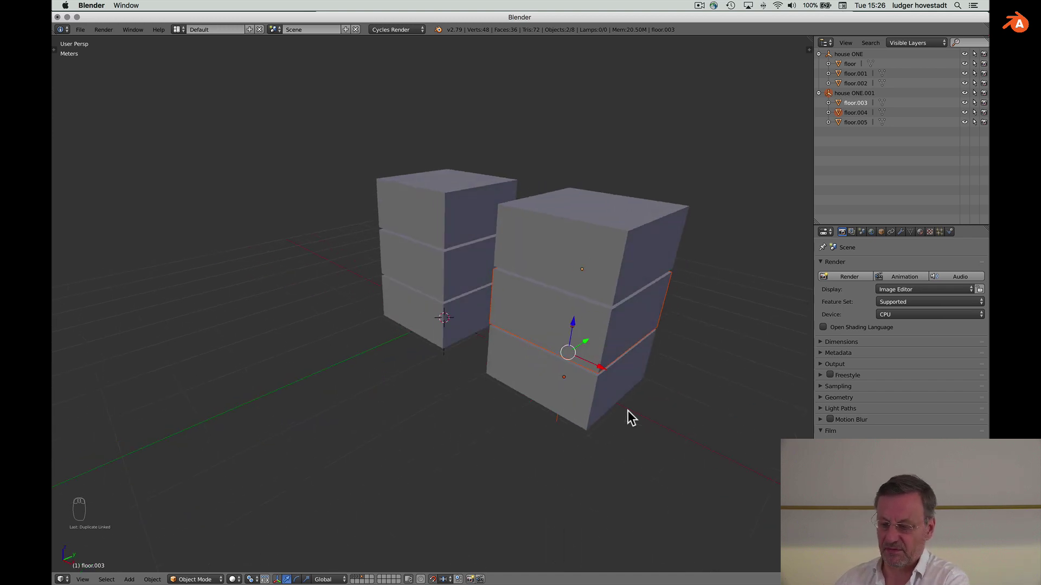
Isolate the third layer in the 3D view and add the first and second layers back to it.
{"action": "left_click", "coordinate": [372, 578]}
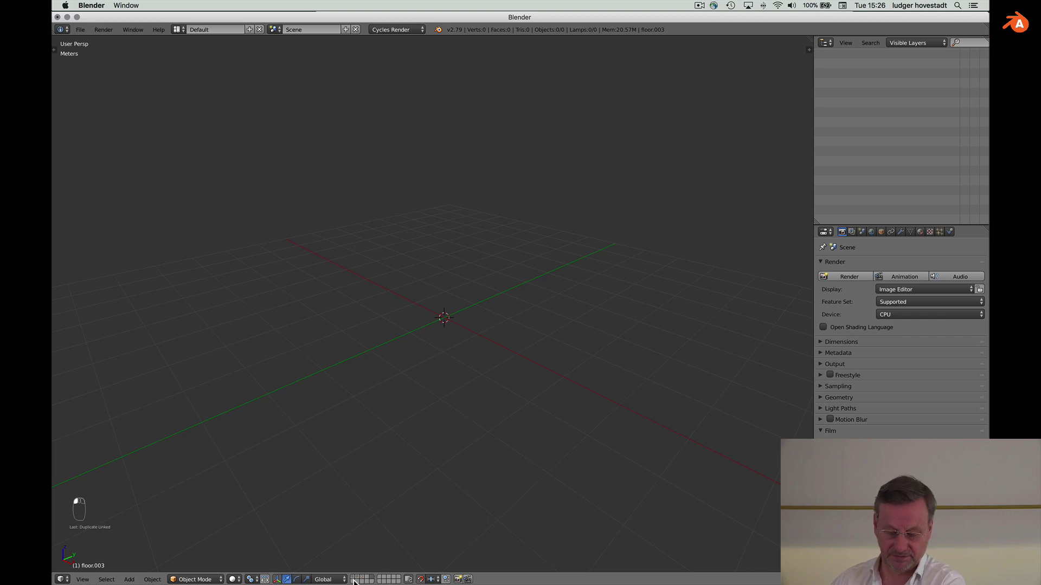
{"action": "left_click", "coordinate": [361, 578]}
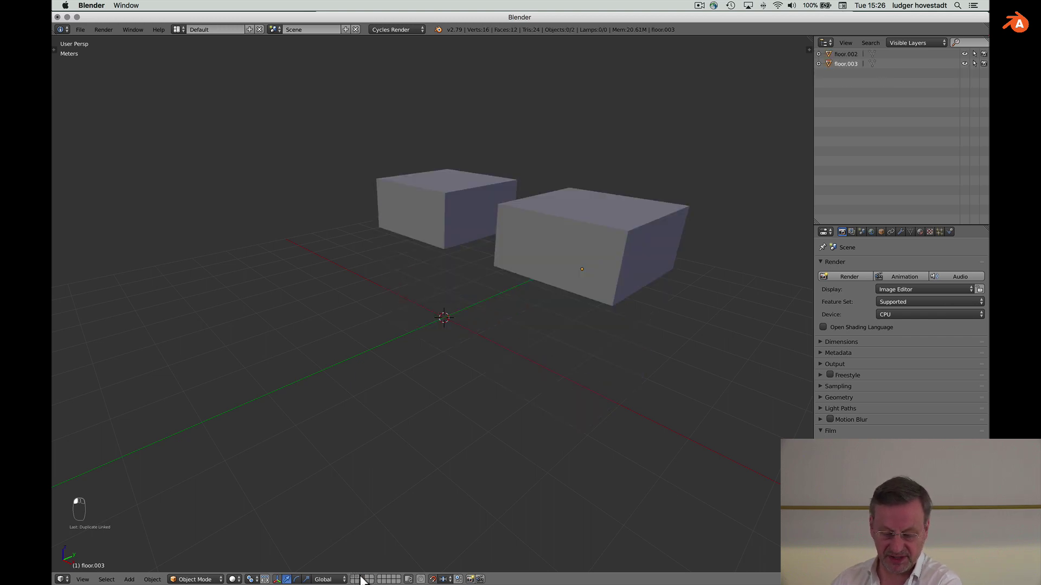
{"action": "left_click", "coordinate": [356, 578], "text": "shift"}
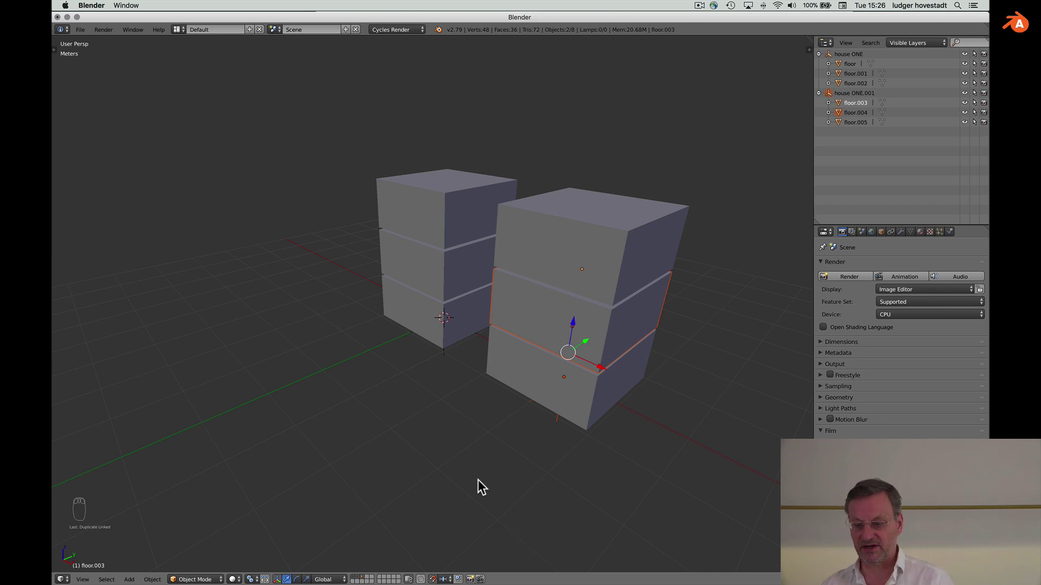
Hide floor.003, the top floor of the duplicated house.
{"action": "left_click", "coordinate": [964, 103]}
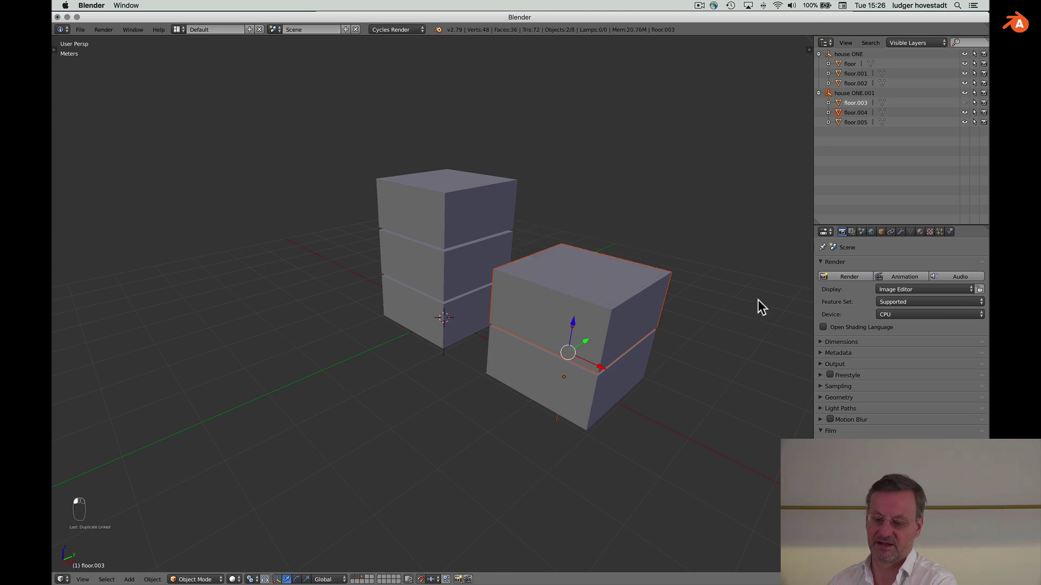